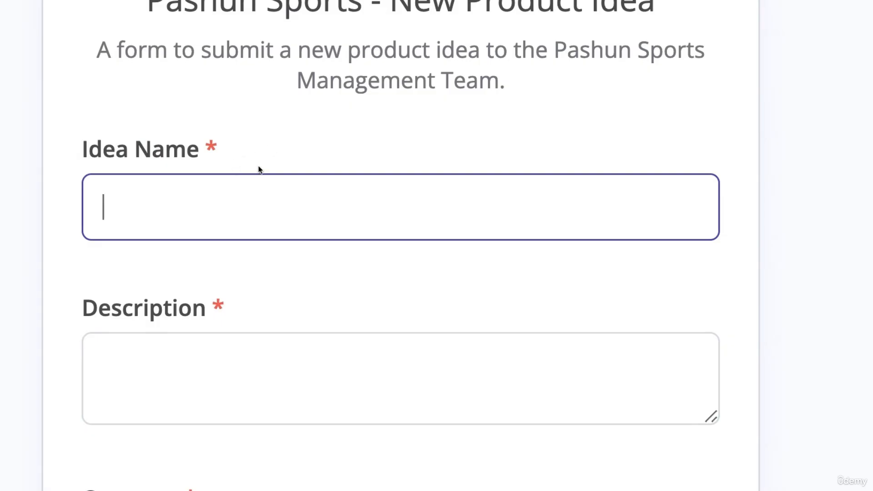
Step: Examine the example new product idea form, including its required fields and the choices for category, target audience and priority
left_click_drag(92, 150, 183, 158)
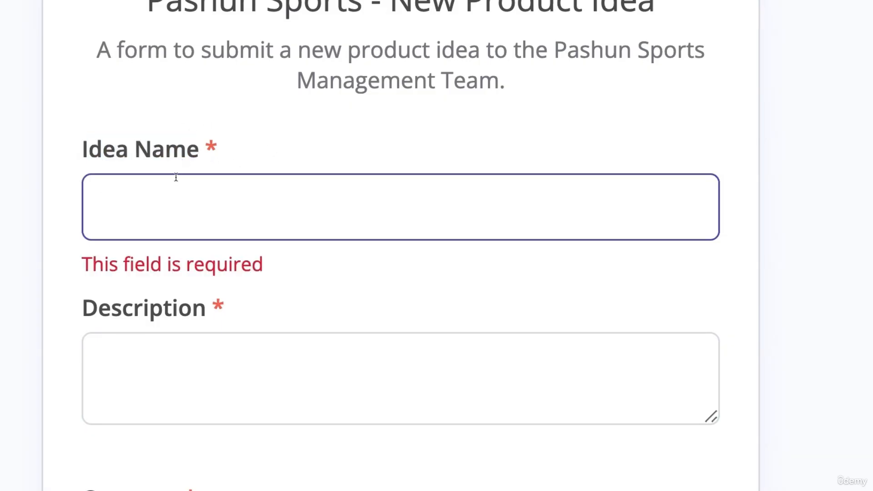
left_click_drag(85, 150, 223, 208)
left_click(279, 283)
scroll(280, 282, "down", 6)
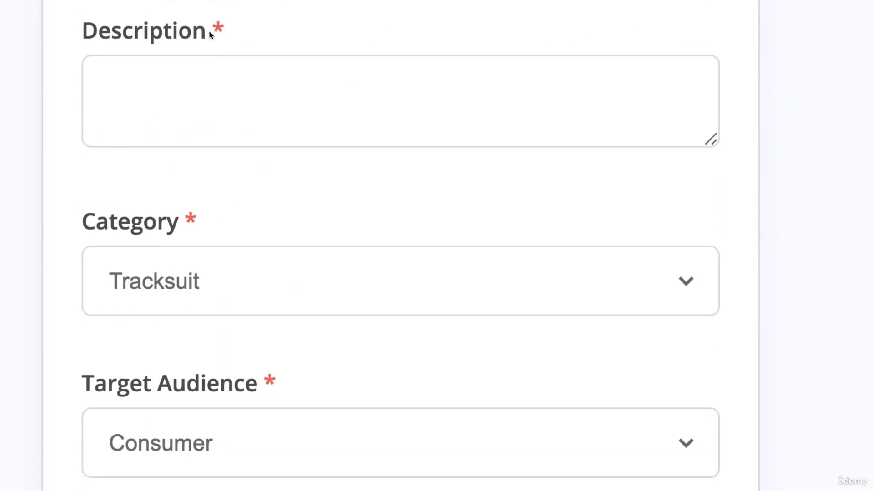
scroll(229, 247, "down", 3)
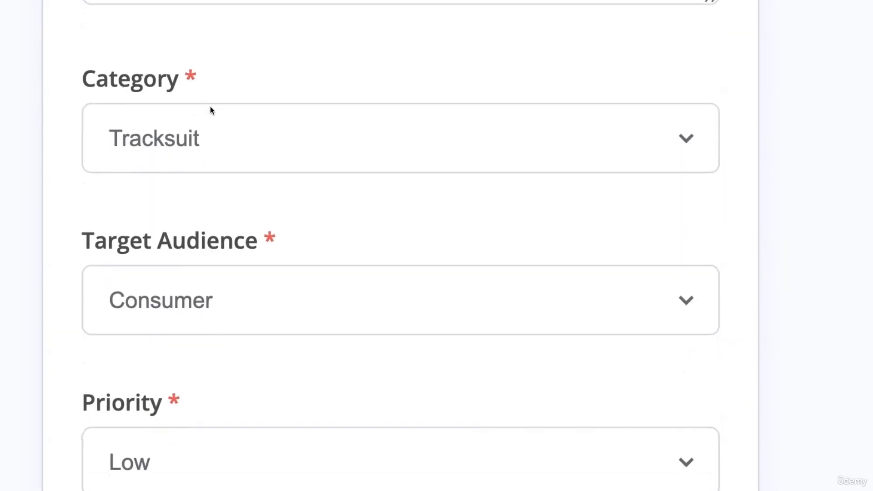
left_click(686, 139)
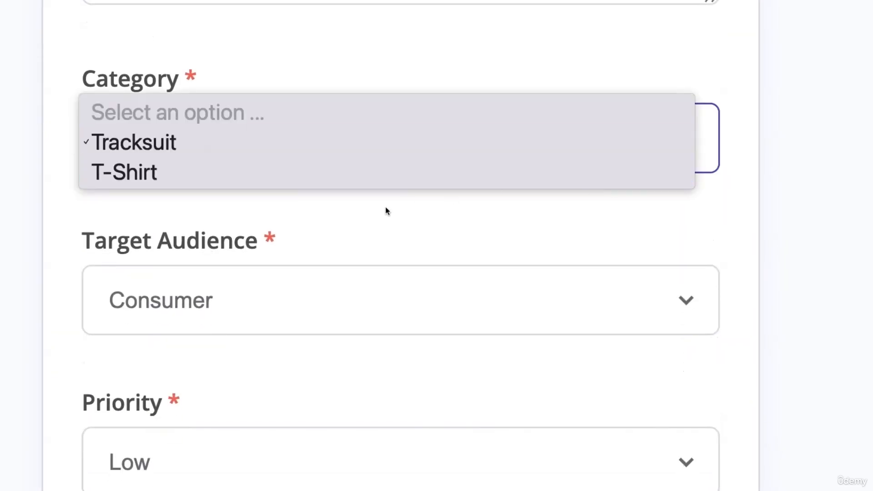
left_click(376, 223)
scroll(375, 220, "down", 3)
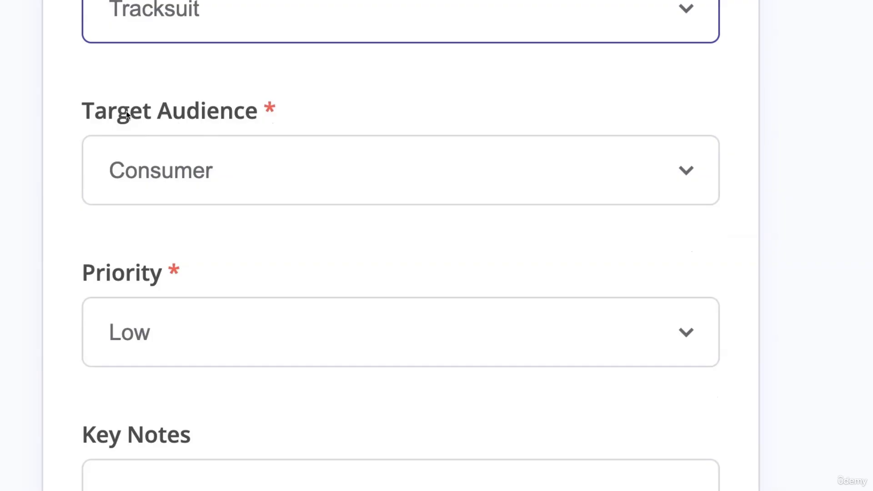
left_click(473, 180)
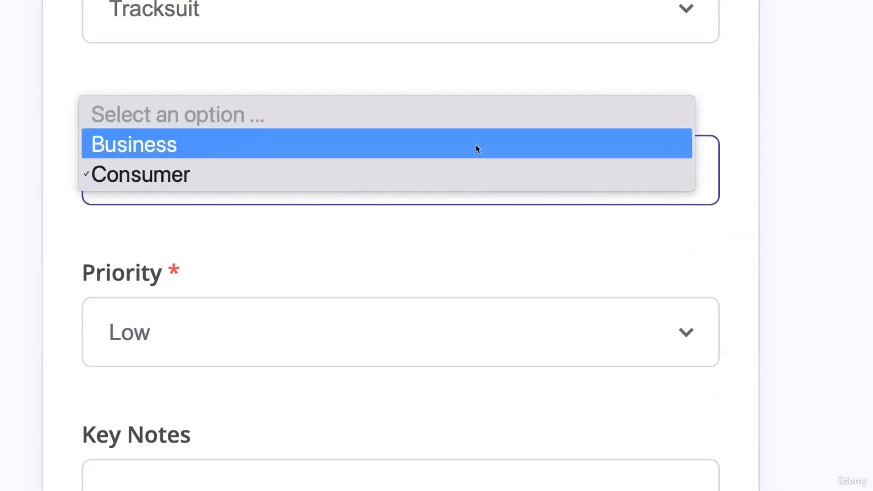
left_click(459, 238)
scroll(451, 230, "down", 7)
scroll(355, 175, "up", 2)
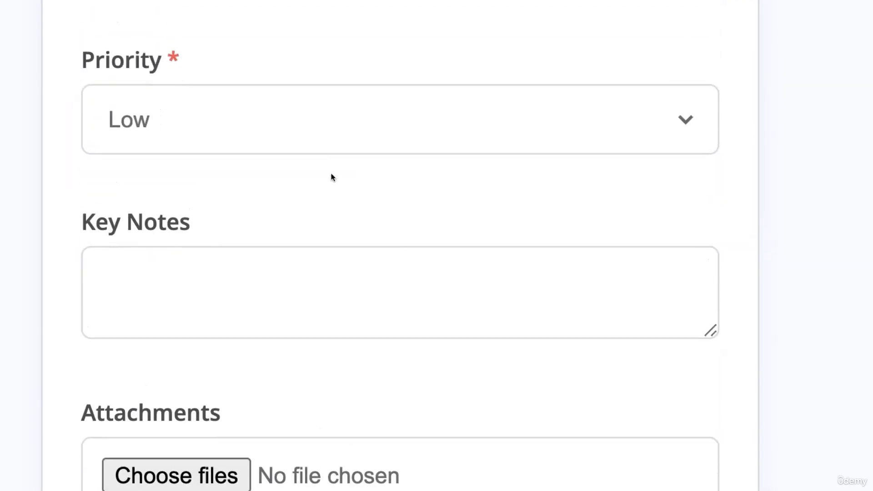
left_click(311, 136)
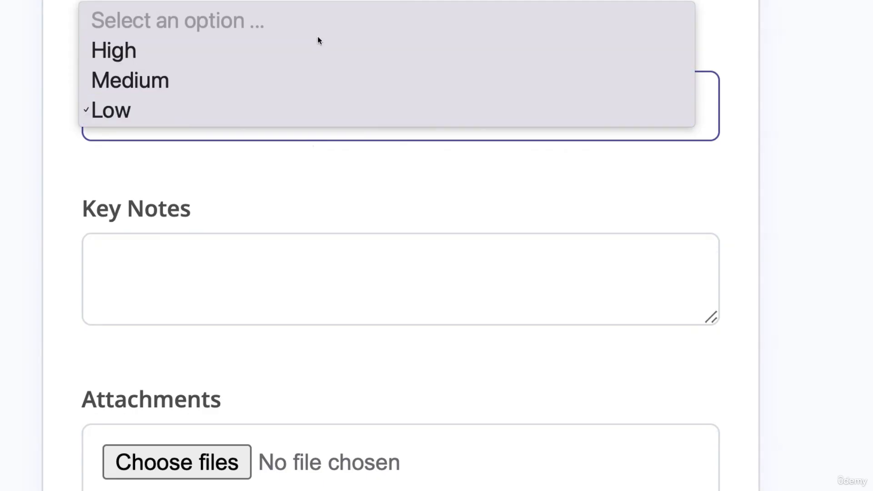
left_click(346, 186)
scroll(363, 193, "down", 2)
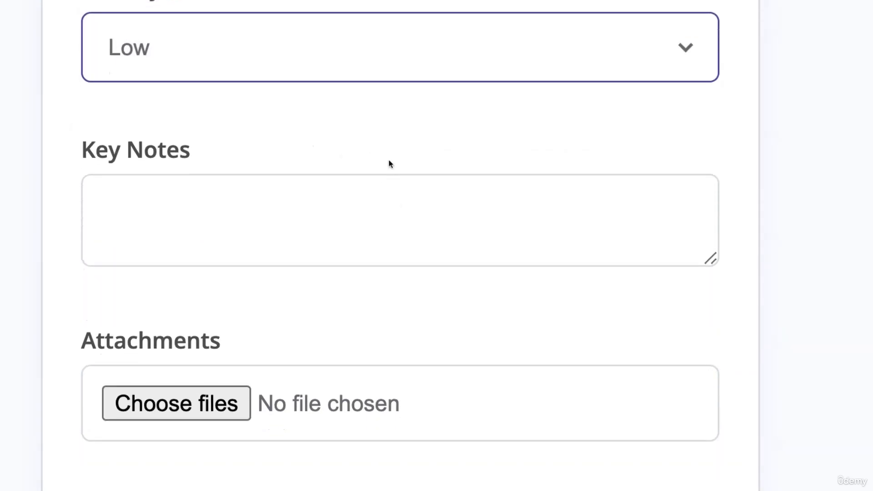
scroll(323, 243, "down", 4)
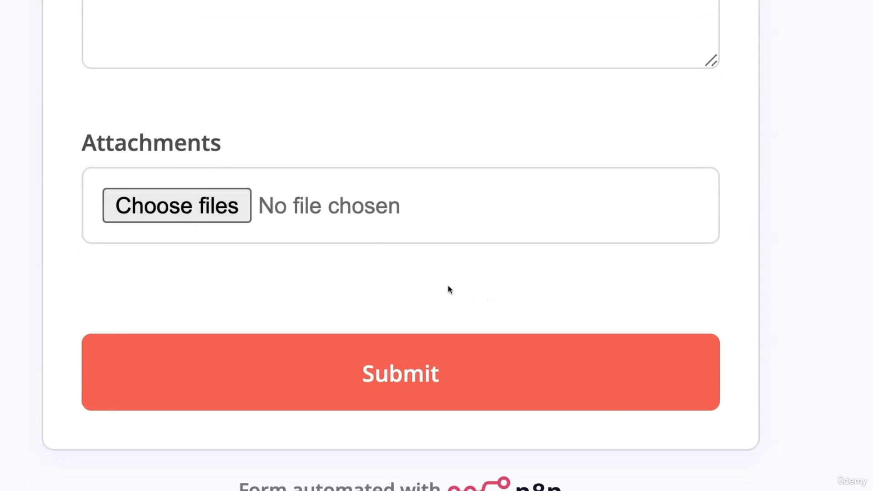
scroll(448, 288, "down", 1)
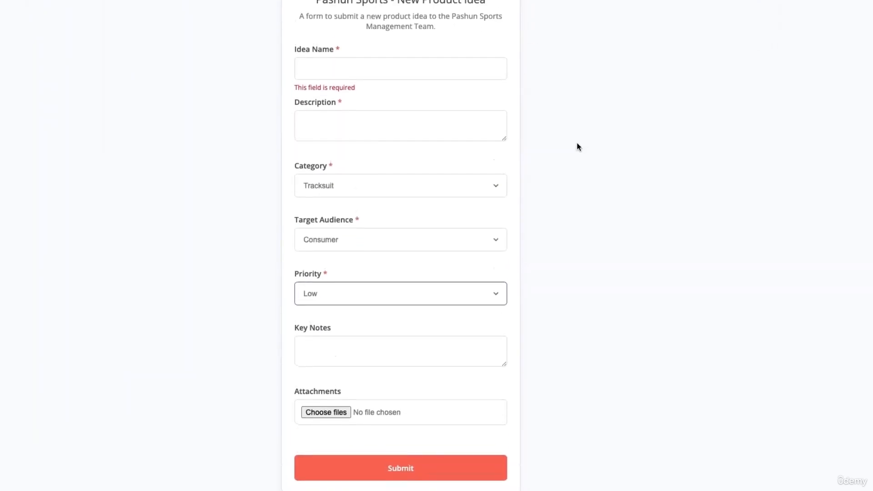
scroll(578, 146, "down", 1)
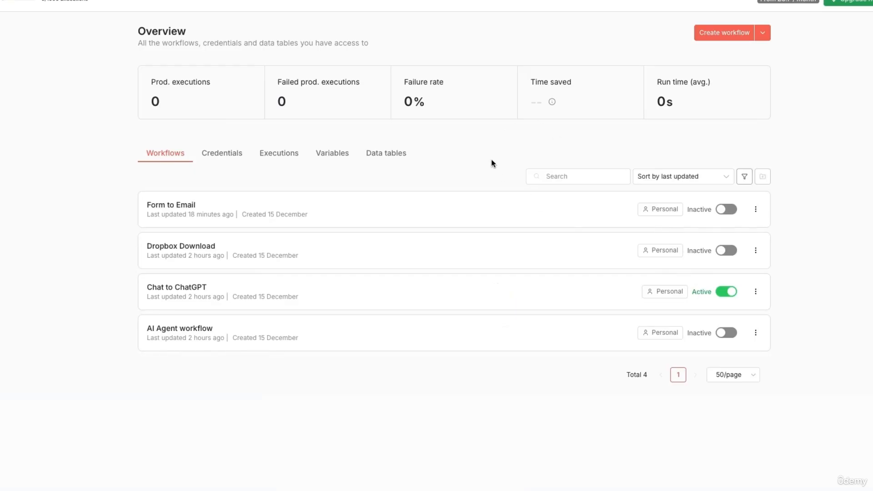
Step: Create a new workflow triggered on form submission, with the form title "Pashun Sports - New Product Idea"
left_click(736, 41)
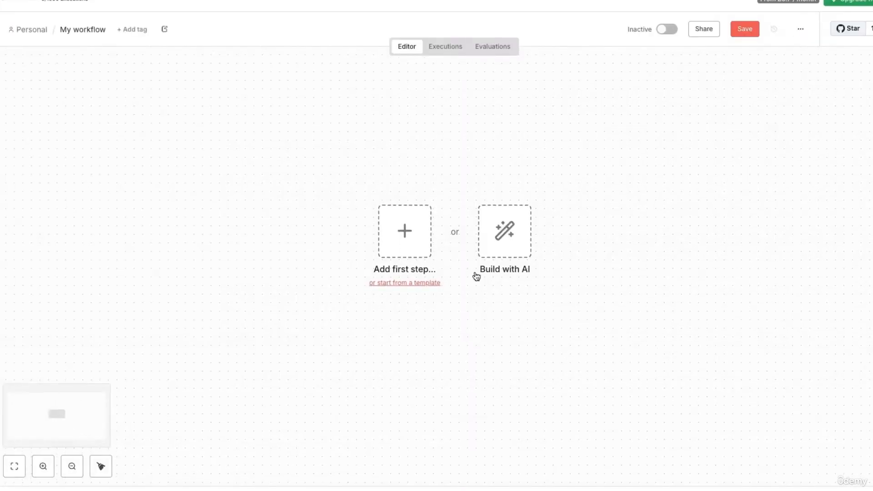
left_click(406, 232)
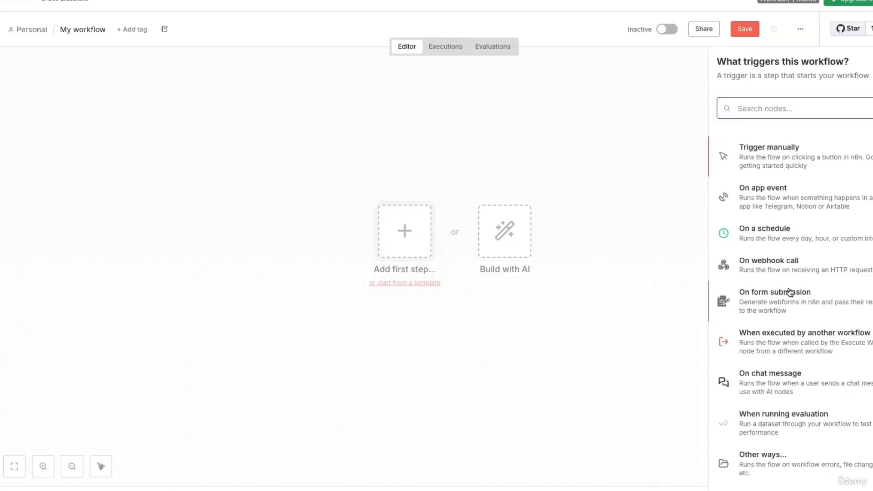
left_click(766, 303)
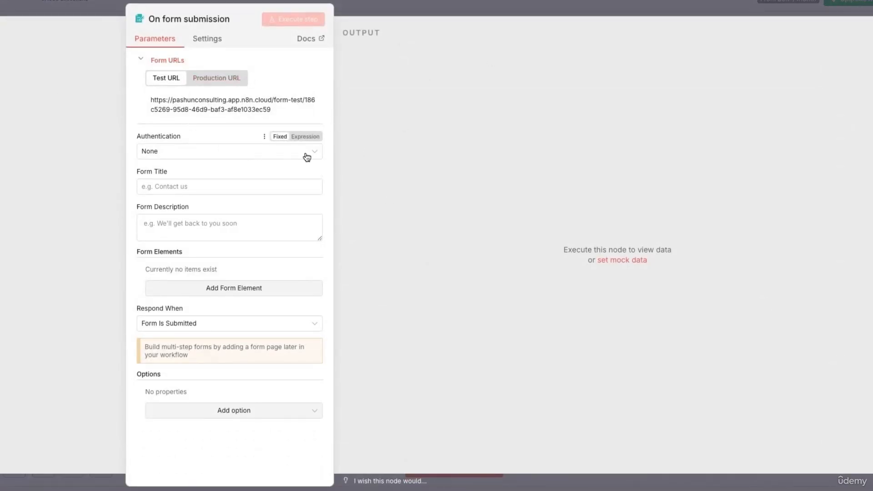
left_click(288, 187)
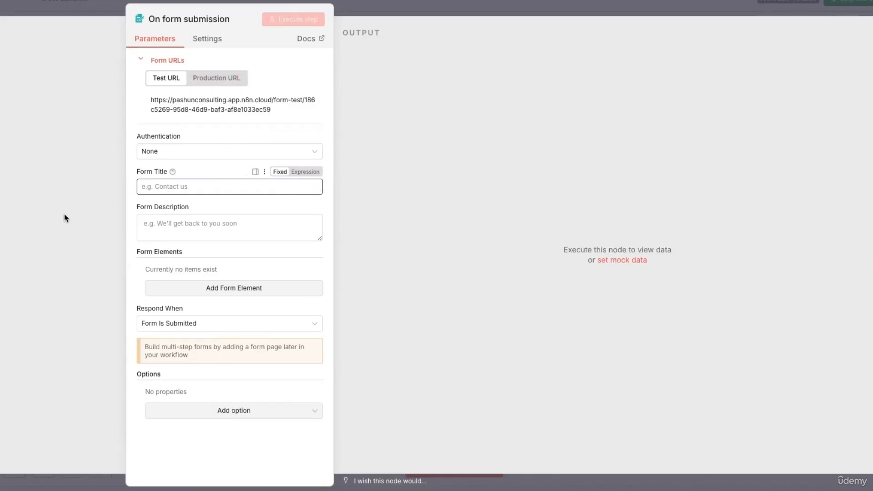
Step: Enter the description "Allows any member of the team to submit a new product idea that can be rapidly turned into a proof of concept or real product."
left_click(215, 231)
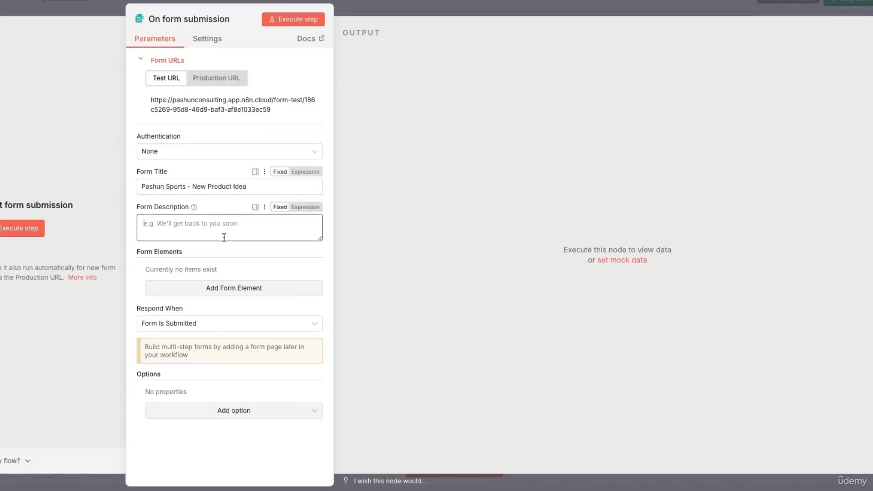
left_click_drag(318, 239, 319, 262)
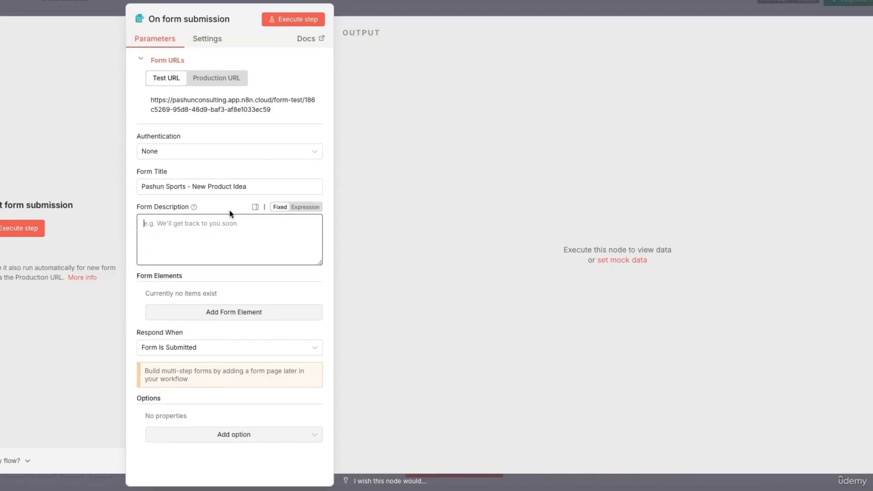
type("Allows any member of the team to submit a new product idea that can be rapidly turned into a proof of concept or real product.")
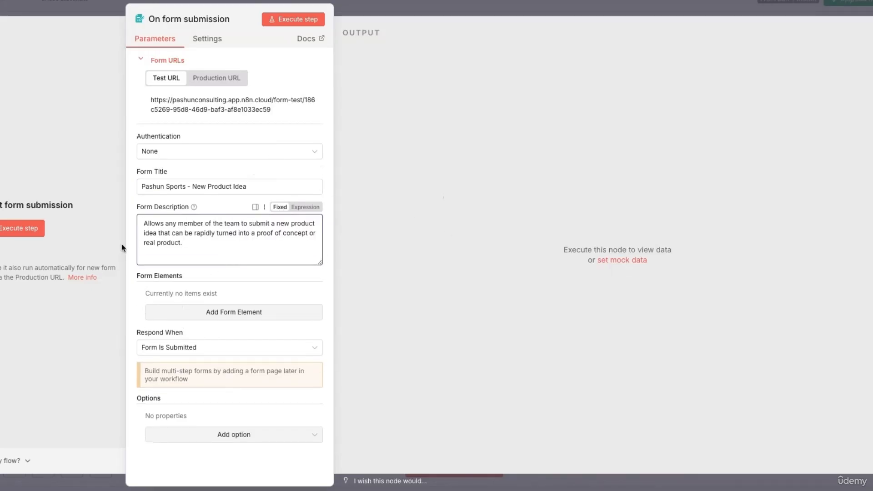
left_click_drag(146, 221, 272, 270)
left_click(252, 256)
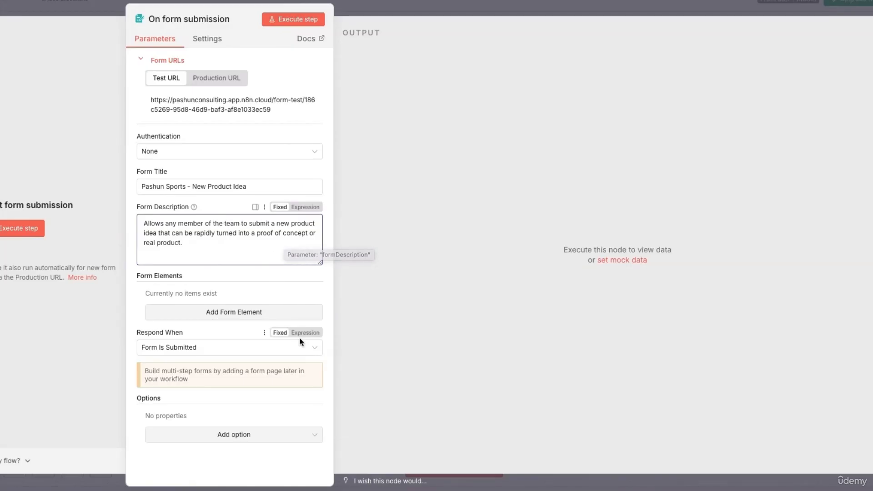
Step: Add a form element of type Text named "Title" and make it a required field
left_click(233, 311)
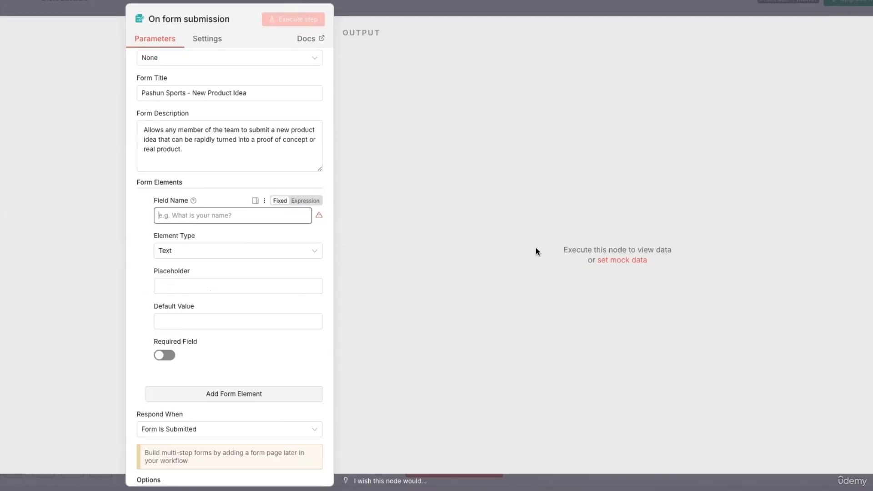
type("Title")
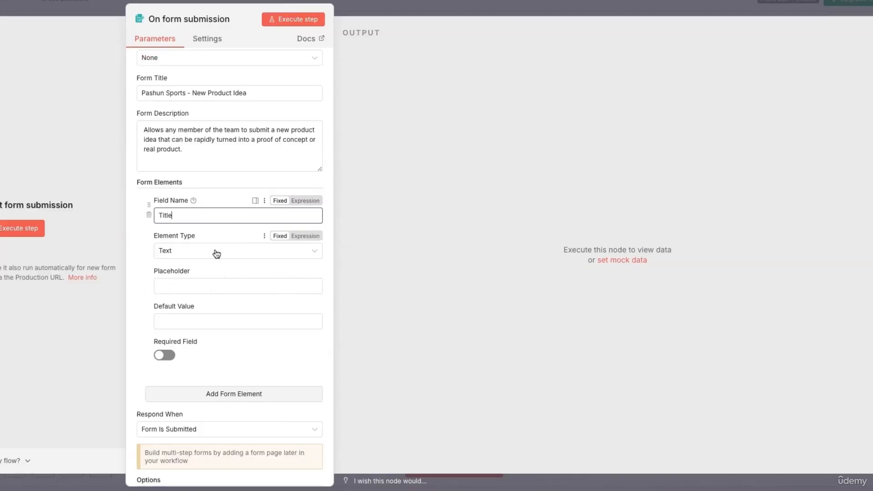
left_click(164, 355)
scroll(267, 370, "down", 2)
Step: Add a second form element named "Description", set its type to Textarea and make it required
left_click(242, 344)
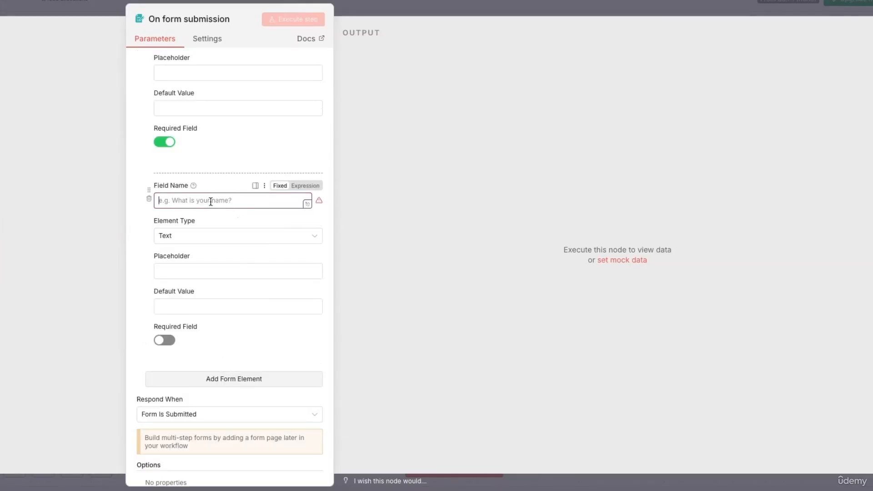
type("Description")
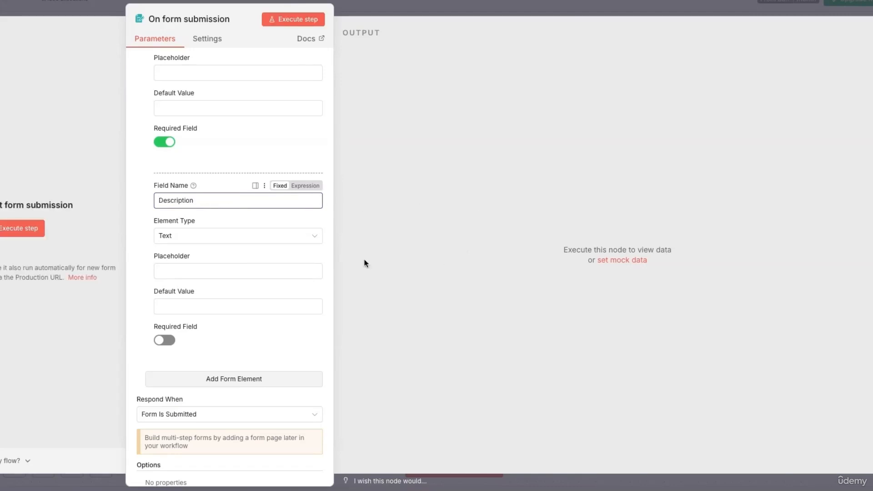
left_click(290, 240)
scroll(266, 323, "down", 3)
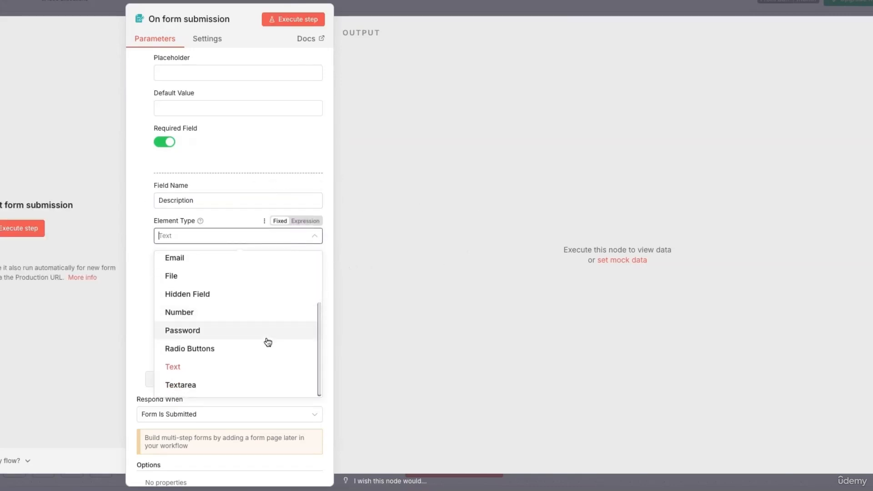
left_click(181, 385)
left_click(164, 339)
Step: Add a third form element named "Category" and set its type to Dropdown
left_click(234, 378)
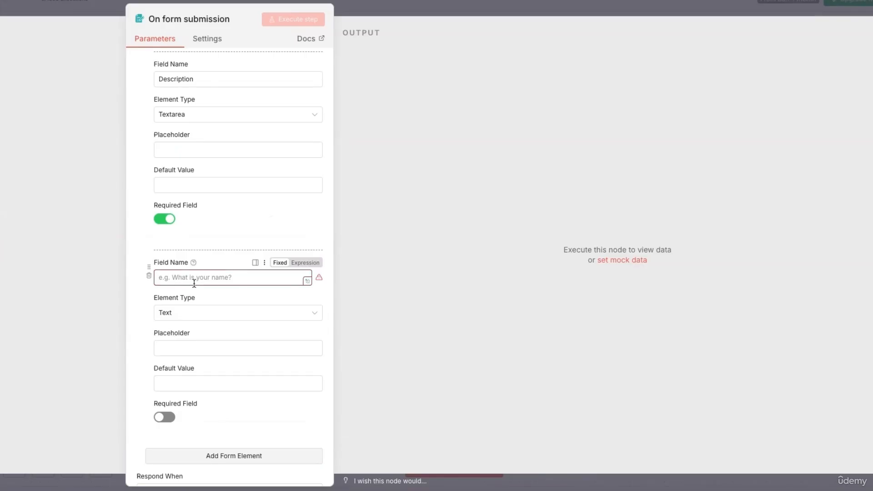
type("Category")
left_click(247, 314)
scroll(210, 384, "down", 1)
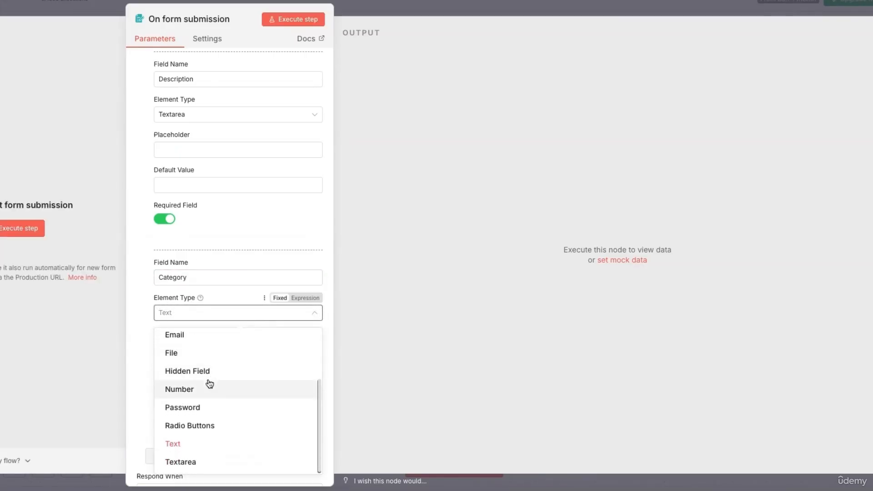
scroll(229, 387, "up", 1)
left_click(252, 365)
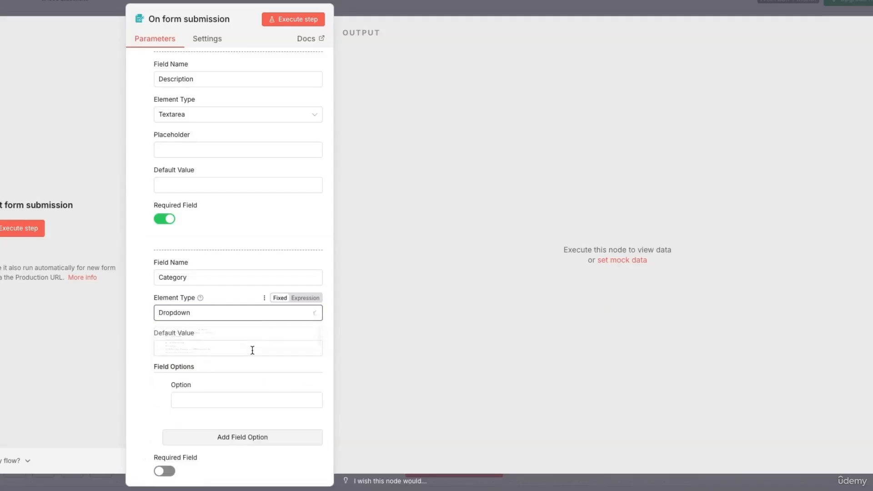
Step: Set the Category dropdown's default value to "T-Shirt" and give it the options "T-Shirt" and "Tracksuit"
scroll(232, 318, "down", 3)
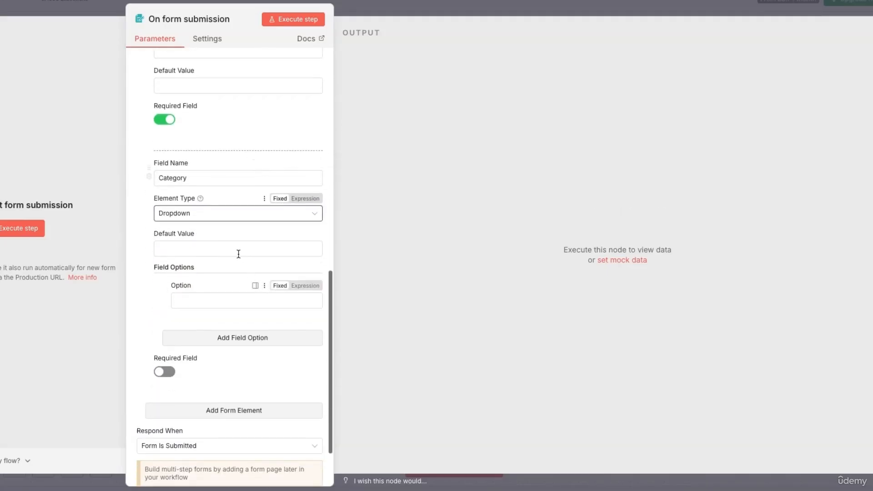
left_click(214, 250)
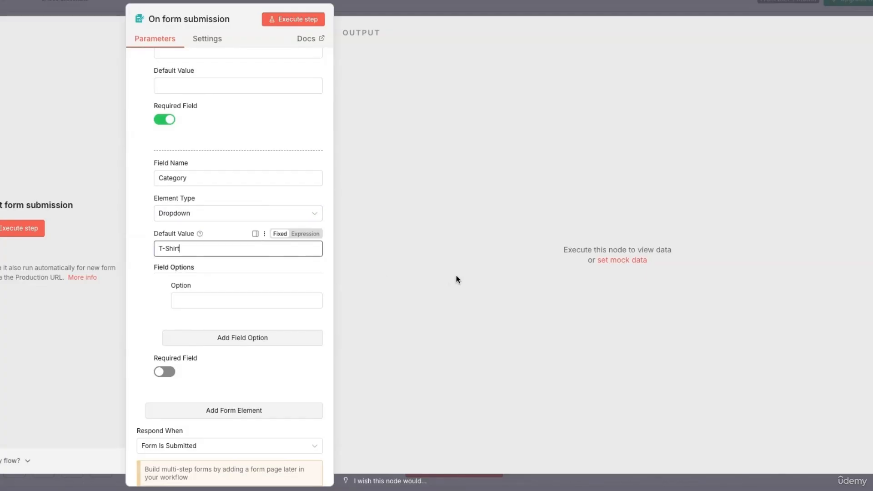
left_click(222, 300)
scroll(230, 302, "down", 2)
scroll(222, 235, "up", 1)
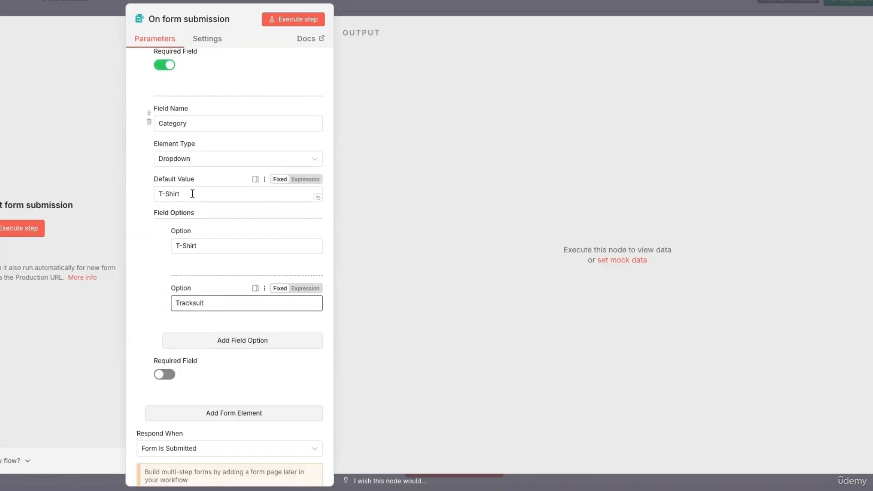
Step: Change the Category dropdown's default value to "Tracksuit" and make the field required
left_click_drag(193, 193, 113, 197)
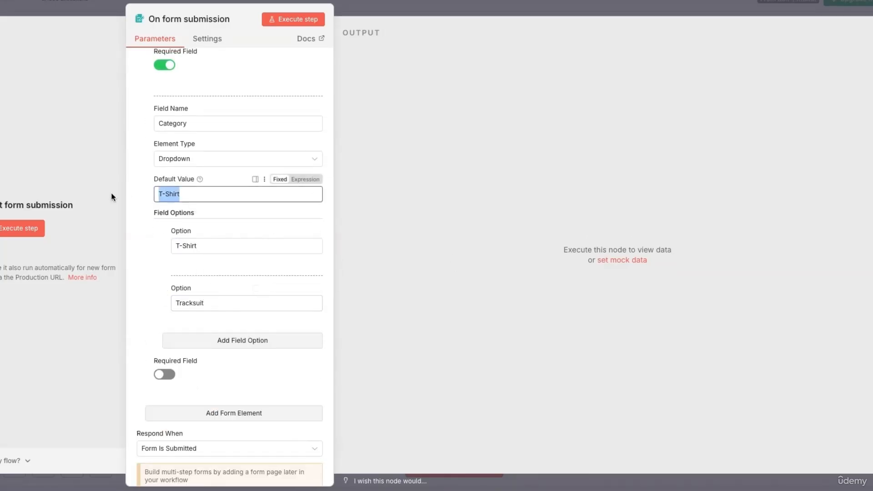
left_click(215, 303)
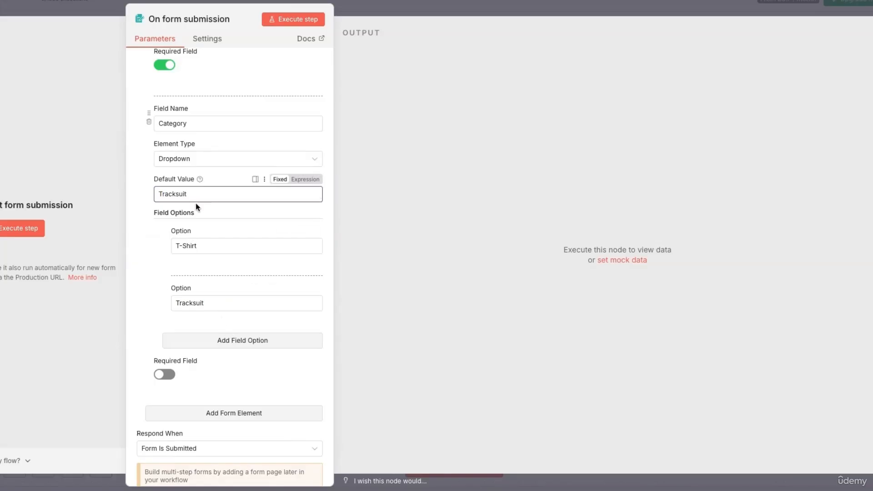
left_click(164, 375)
scroll(232, 346, "down", 2)
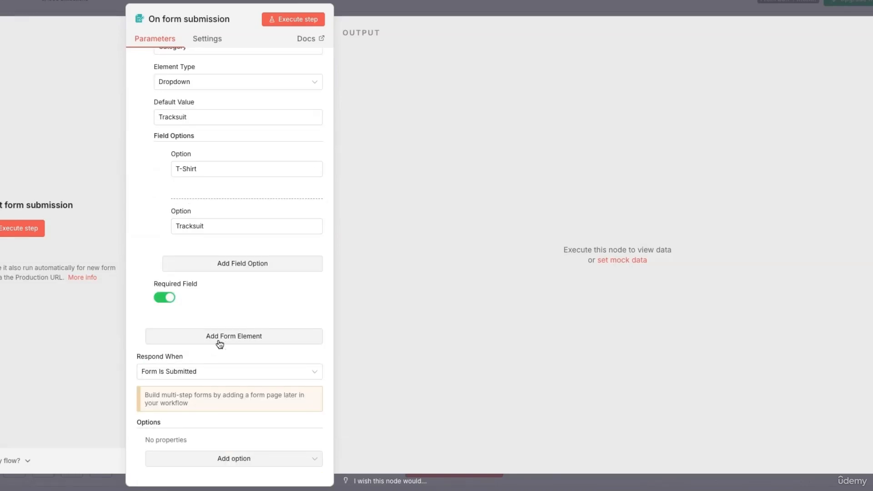
Step: Add a fourth form element named "Target Audience" and set its type to Dropdown
left_click(220, 343)
type("Target Audience")
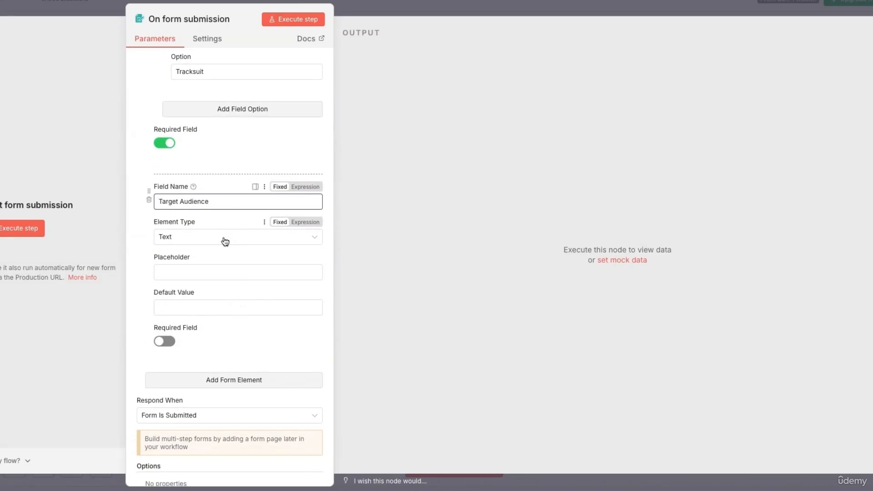
left_click(225, 241)
scroll(208, 302, "down", 2)
left_click(208, 261)
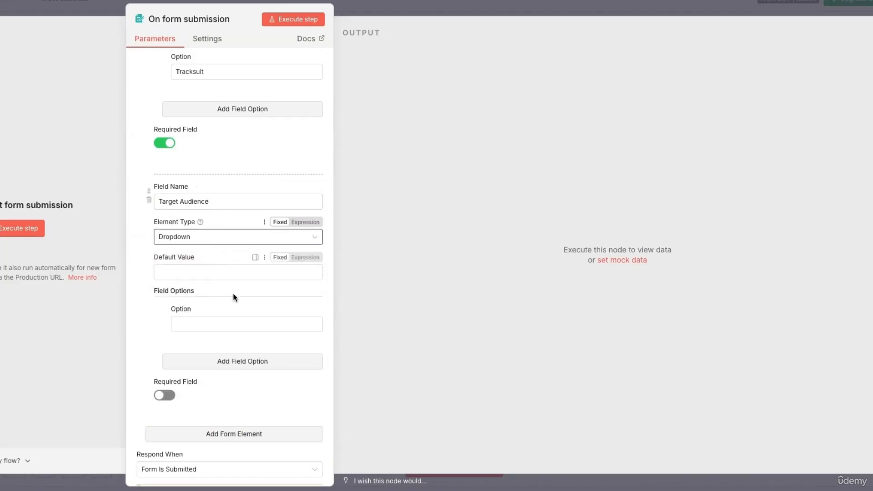
Step: Set the Target Audience default to "Consumer", give it the options "Consumer" and "Business", and make the field required
left_click(215, 272)
scroll(214, 272, "down", 2)
left_click(251, 211)
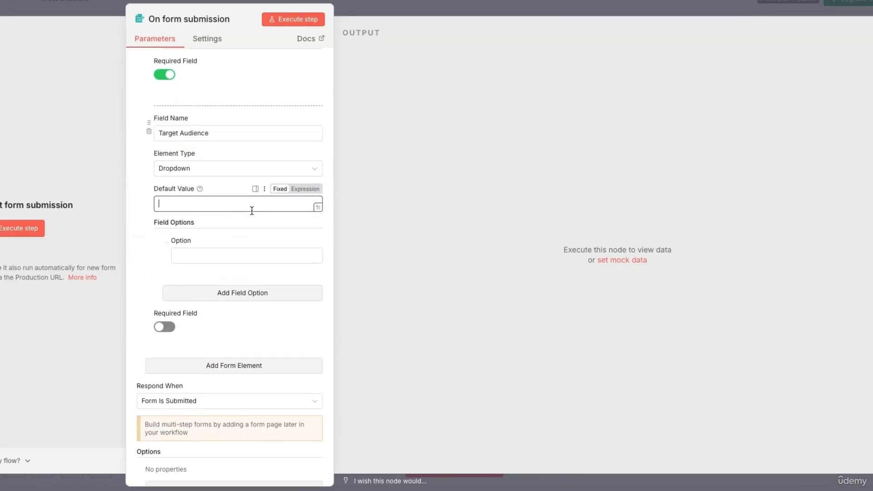
type("Consumer")
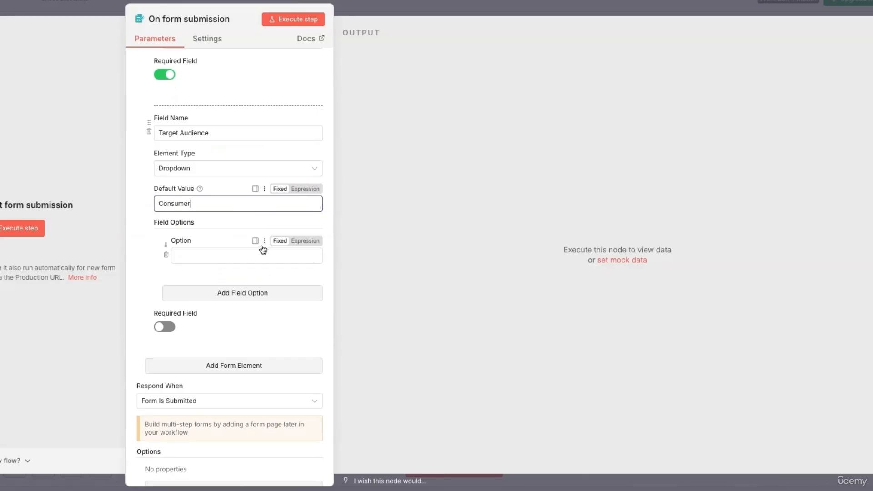
left_click(253, 252)
scroll(243, 259, "down", 1)
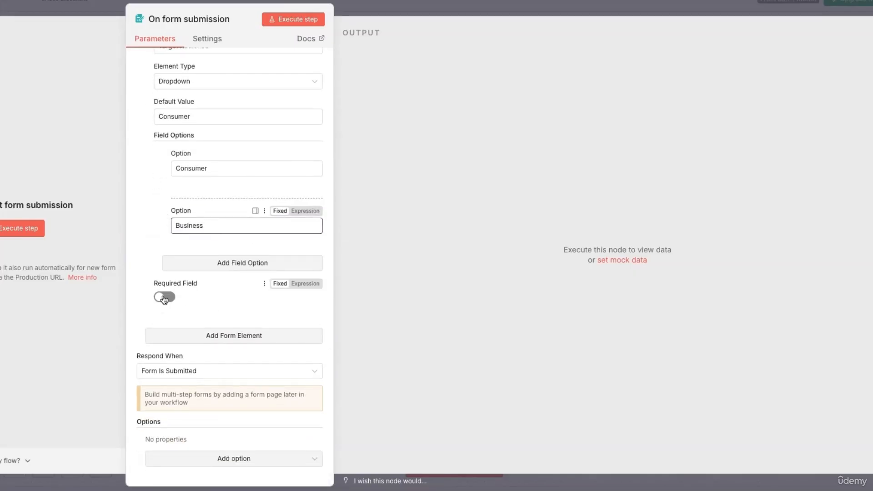
left_click(164, 297)
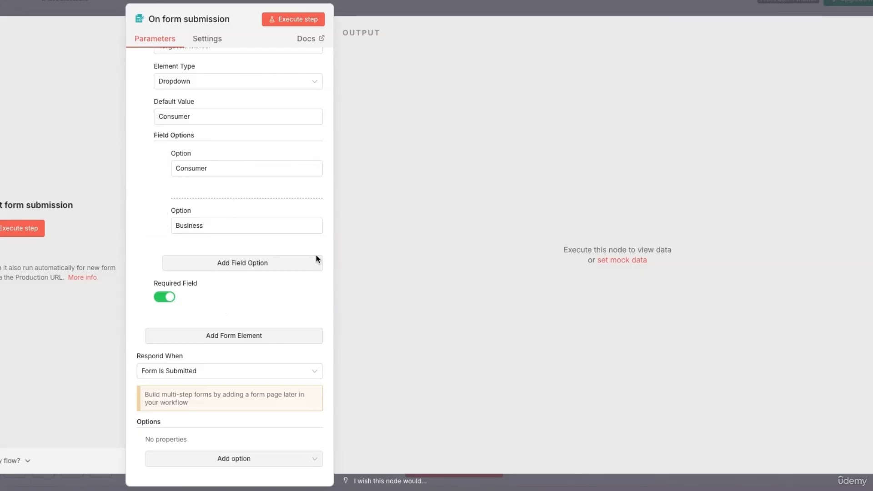
Step: Add a fifth form element named "Priority" and set its type to Dropdown
left_click(210, 343)
scroll(227, 331, "down", 3)
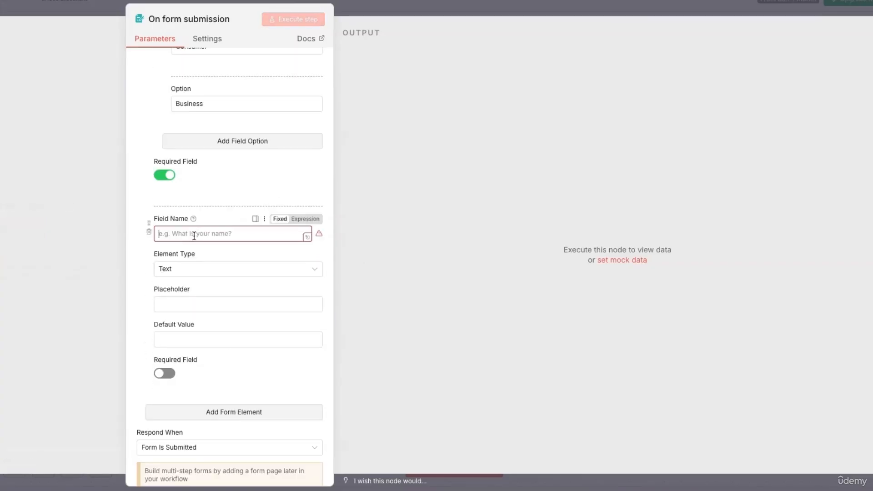
type("Priority")
left_click(244, 270)
scroll(237, 387, "down", 1)
scroll(239, 389, "up", 4)
left_click(223, 353)
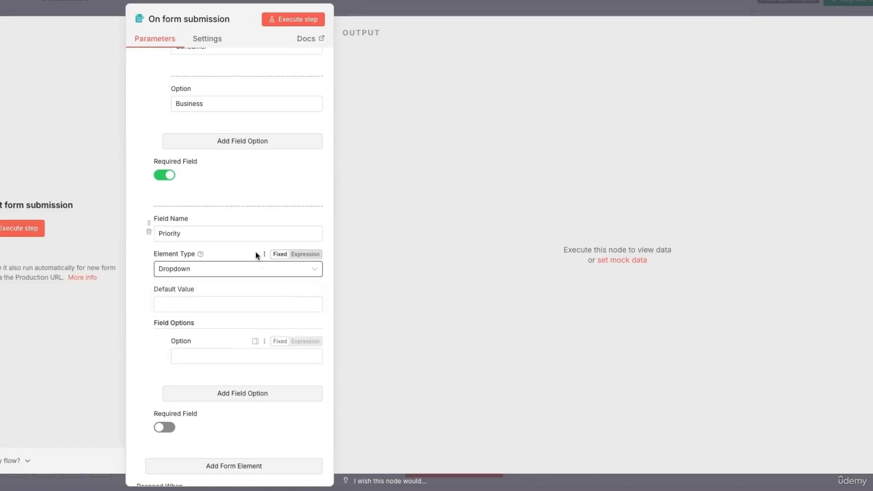
Step: Set the Priority default to "Medium", give it the options "High", "Medium" and "Low", and make the field required
left_click(220, 308)
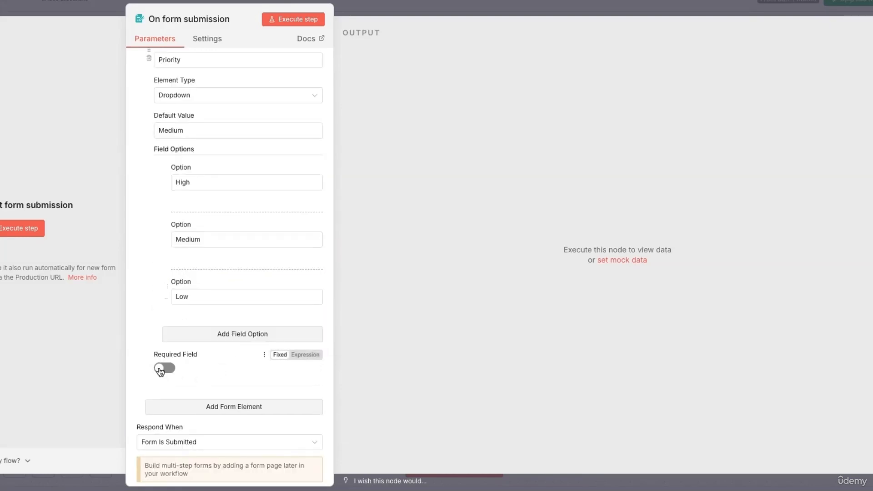
left_click(159, 369)
scroll(222, 278, "up", 1)
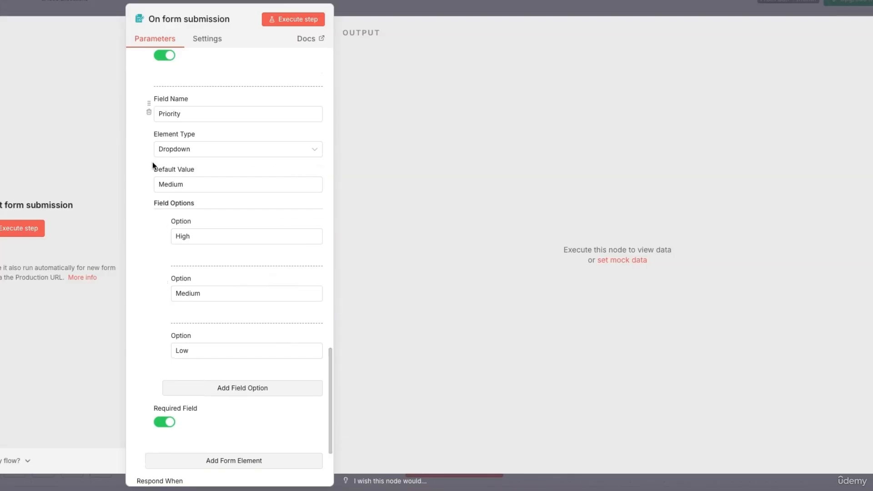
scroll(233, 368, "down", 2)
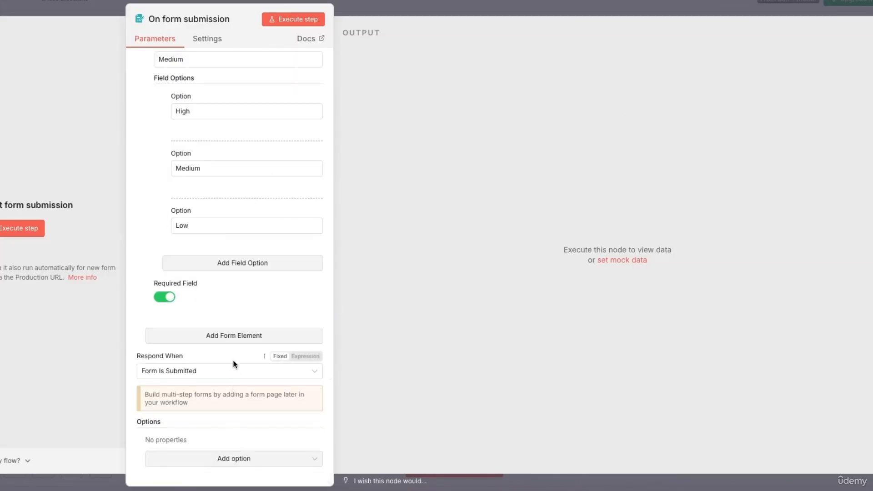
Step: Add a sixth form element named "Key Notes", set its type to Textarea and make it required
left_click(227, 338)
scroll(234, 359, "down", 3)
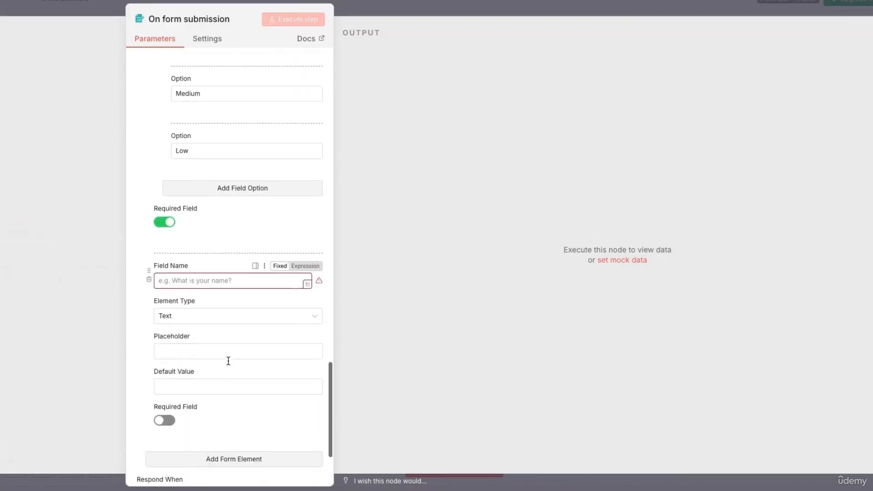
left_click(209, 204)
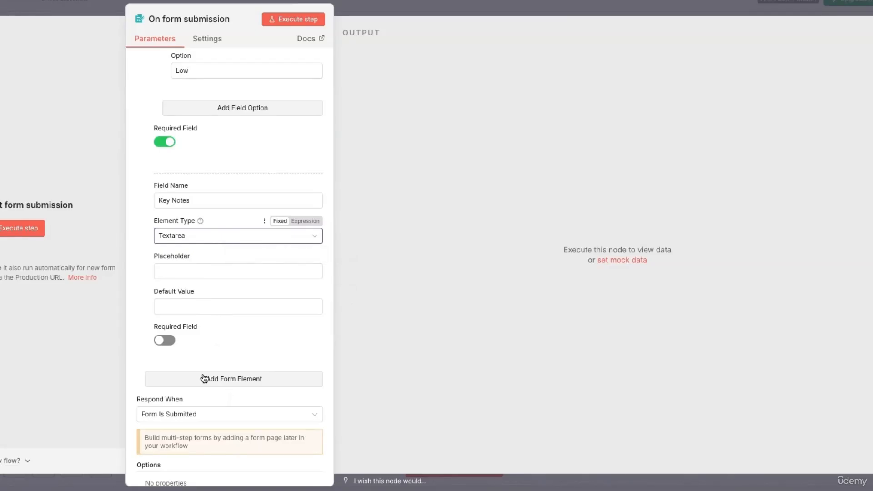
left_click(167, 341)
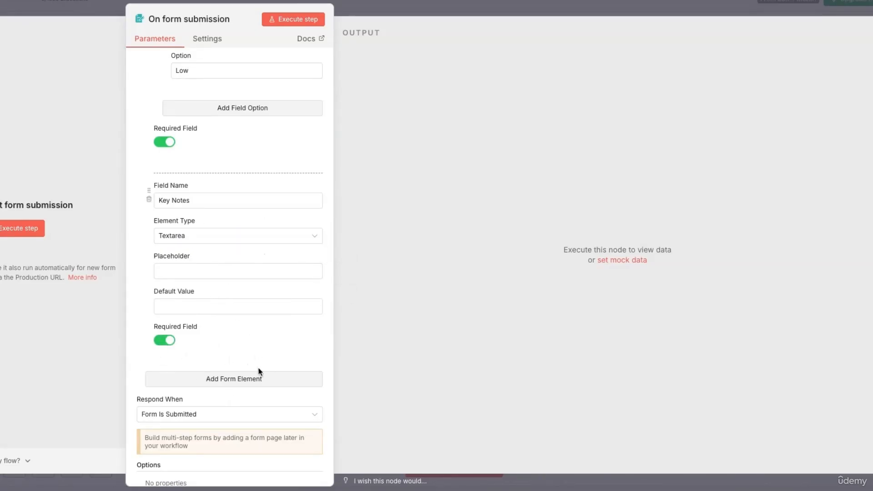
scroll(274, 350, "down", 1)
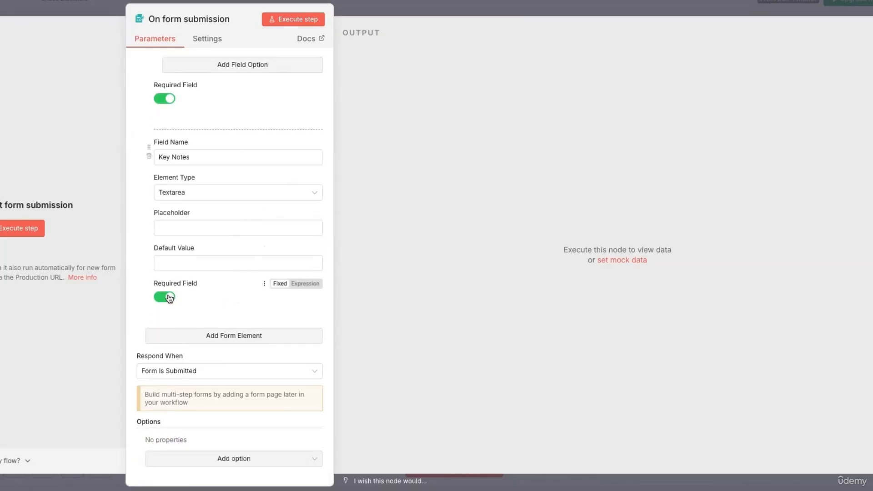
Step: Add a seventh form element named "Atachments", set its type to File and make it required
left_click(205, 337)
scroll(200, 318, "down", 2)
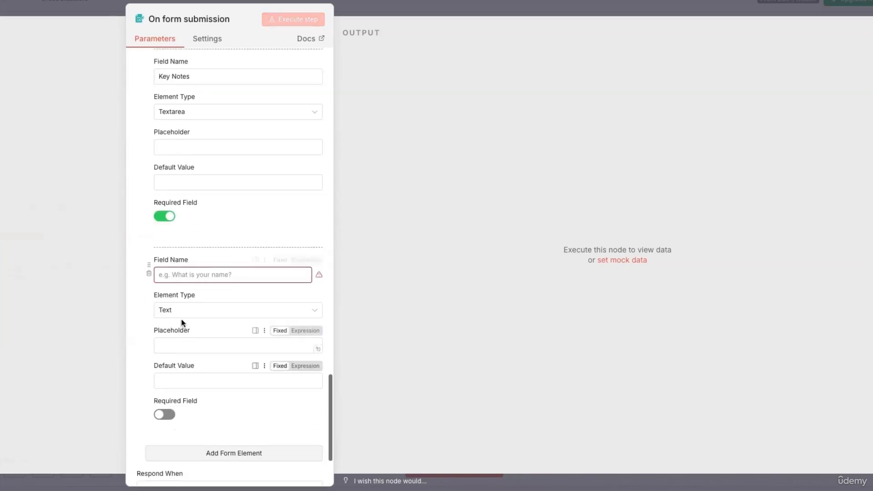
left_click(189, 274)
type("Atachments")
left_click(191, 310)
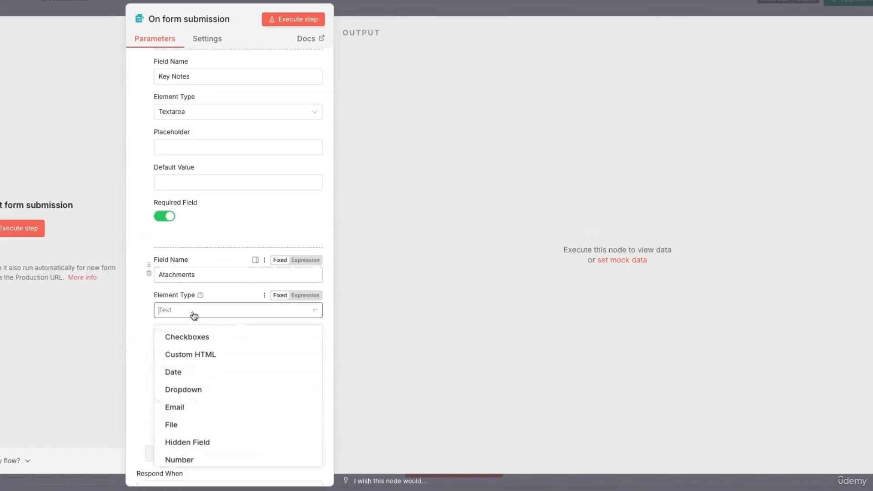
scroll(232, 373, "down", 1)
scroll(227, 377, "down", 3)
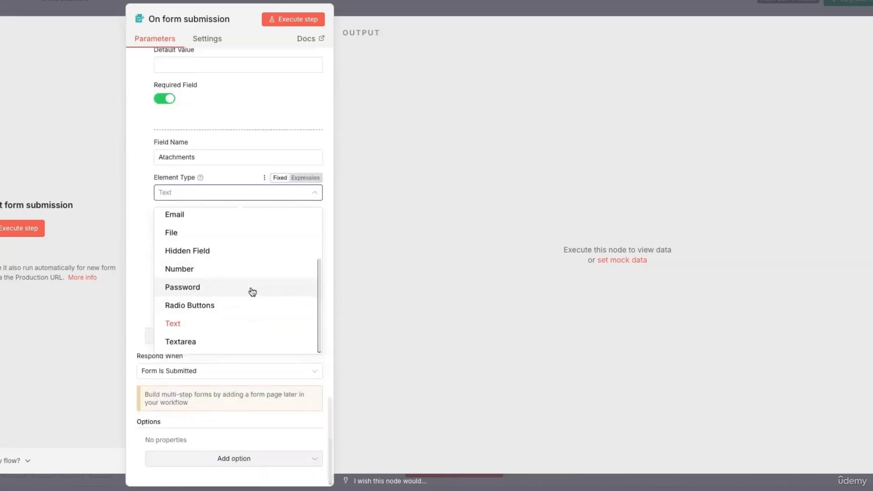
scroll(252, 289, "up", 2)
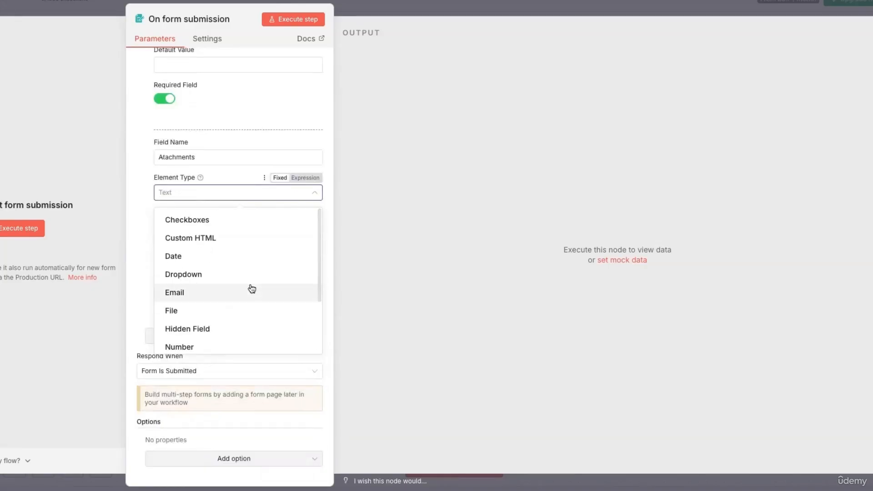
scroll(197, 250, "down", 2)
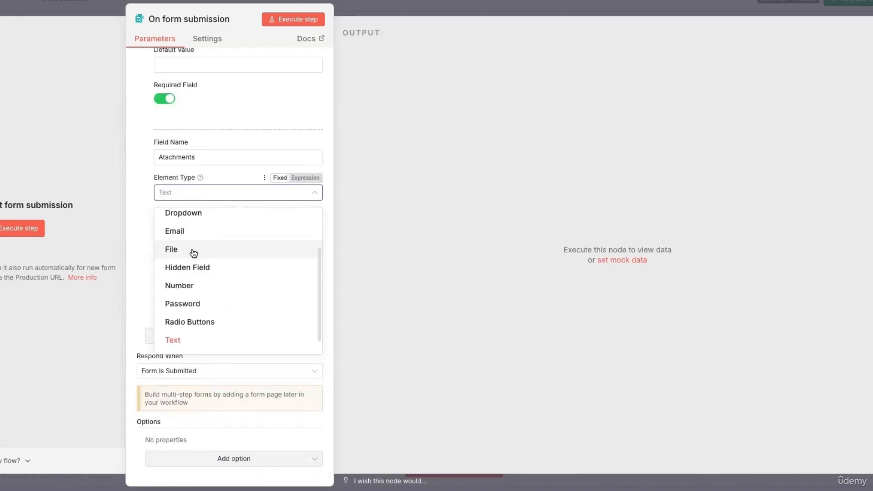
left_click(193, 252)
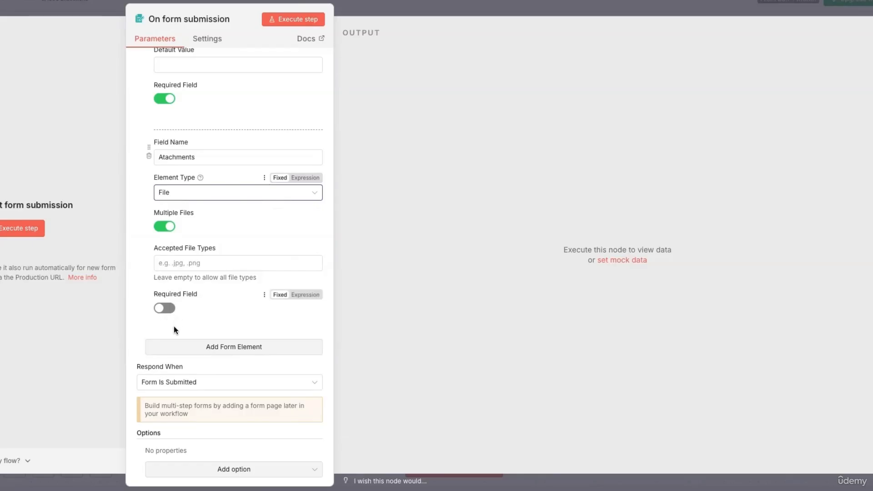
left_click(167, 313)
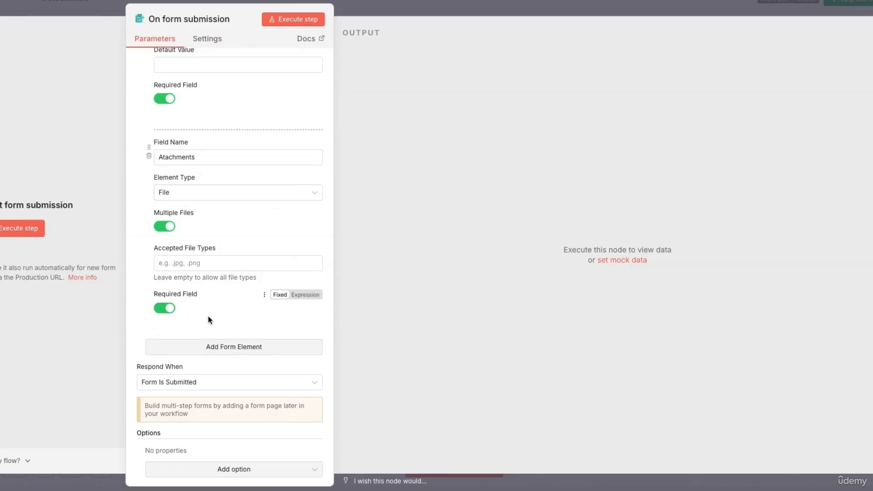
Step: Turn off the required setting of the Key Notes field
scroll(204, 314, "up", 5)
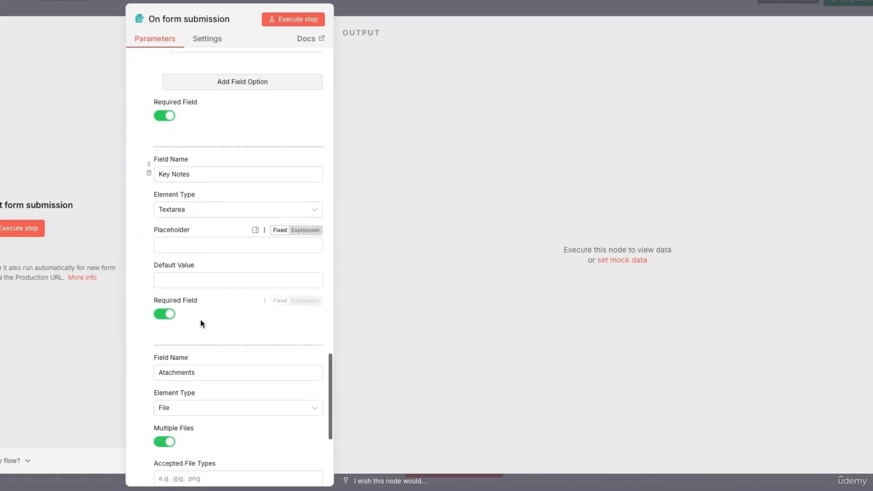
left_click(166, 315)
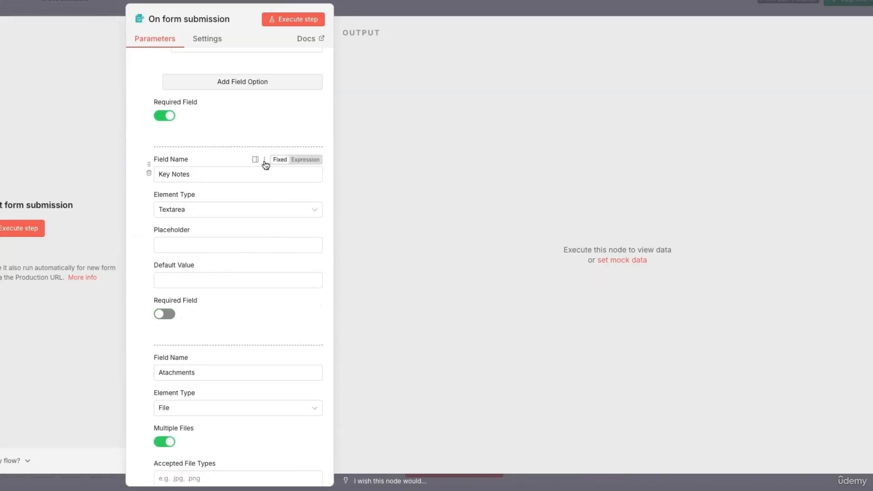
scroll(262, 248, "down", 5)
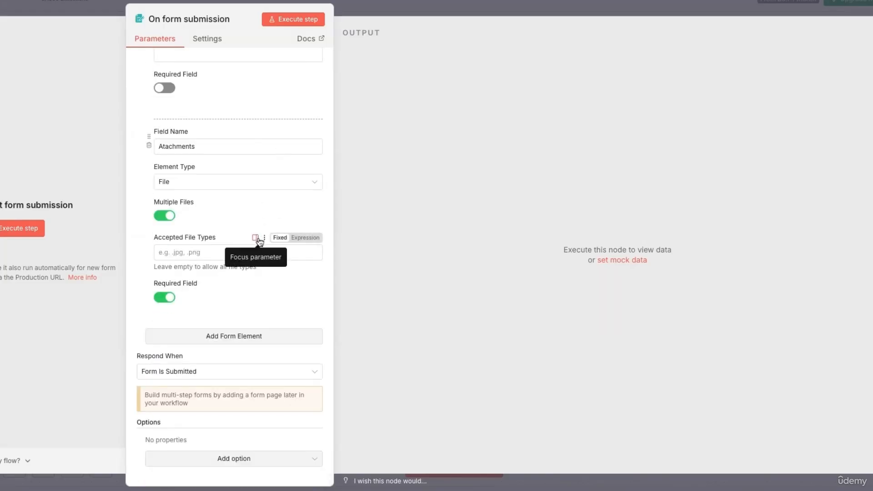
Step: Review the form trigger's node settings, test URL, title, description and form elements
scroll(250, 162, "up", 10)
scroll(250, 165, "up", 10)
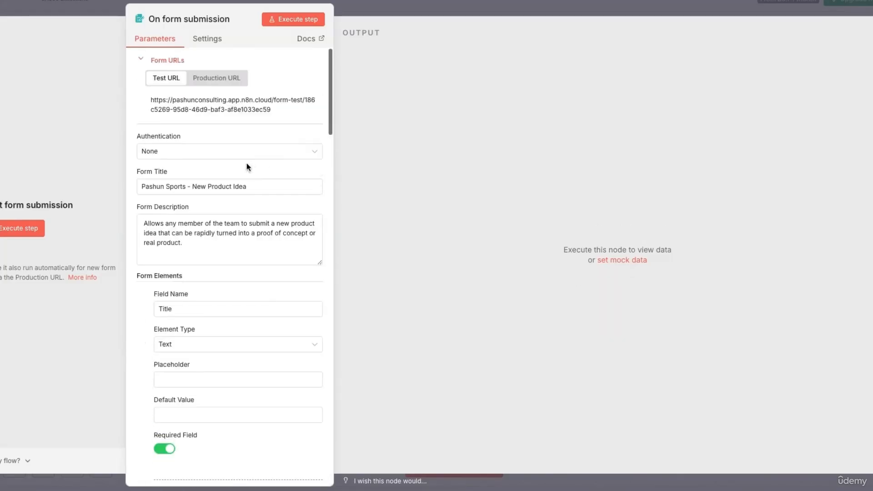
left_click(208, 36)
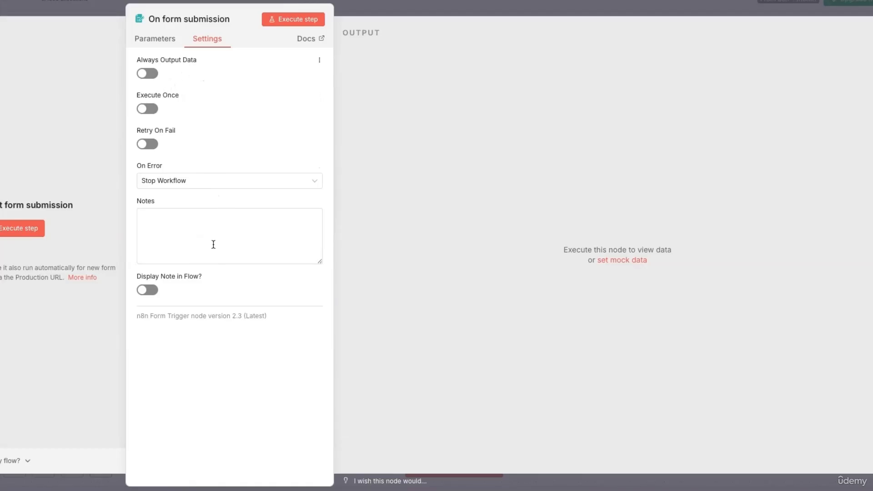
left_click(164, 41)
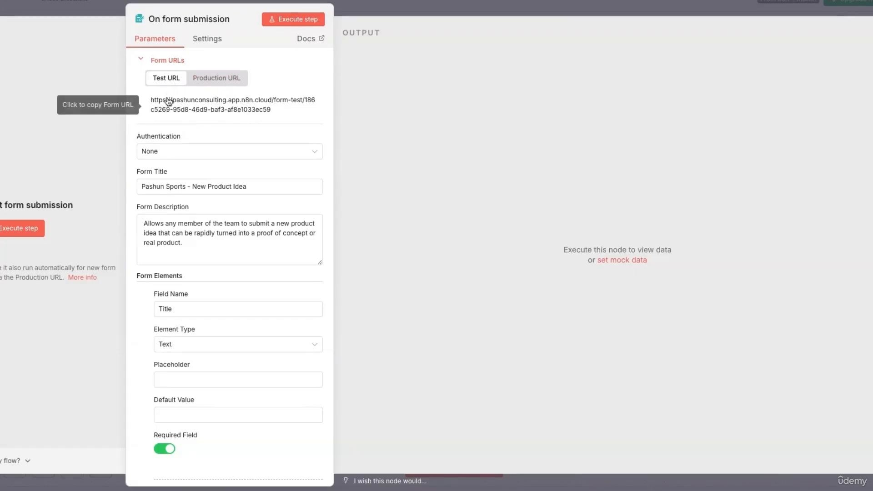
scroll(189, 249, "down", 1)
scroll(220, 177, "up", 1)
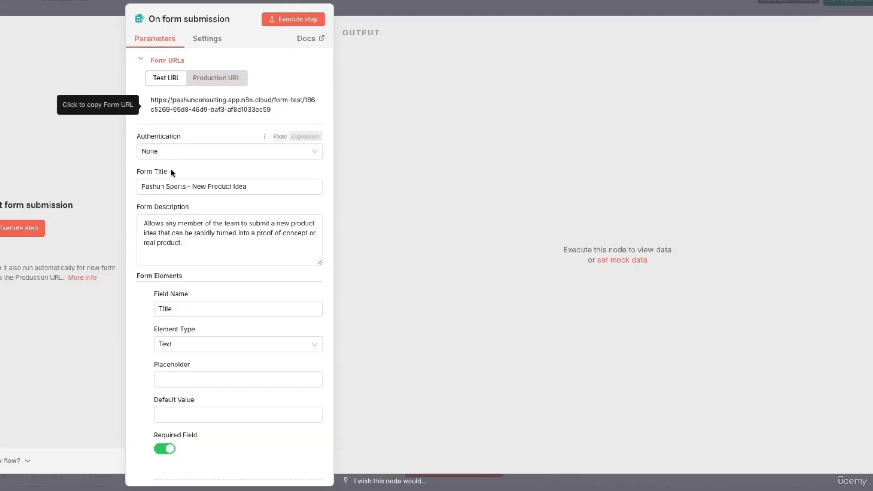
scroll(239, 176, "down", 20)
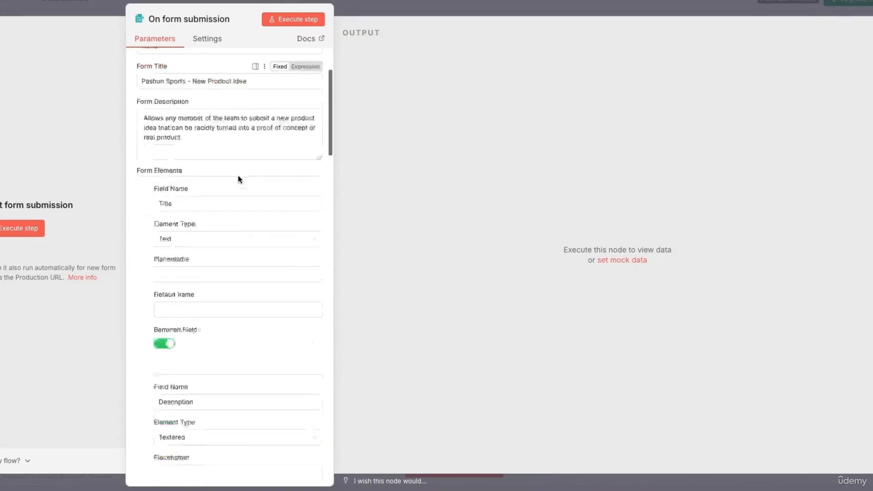
scroll(236, 152, "up", 10)
scroll(237, 156, "up", 10)
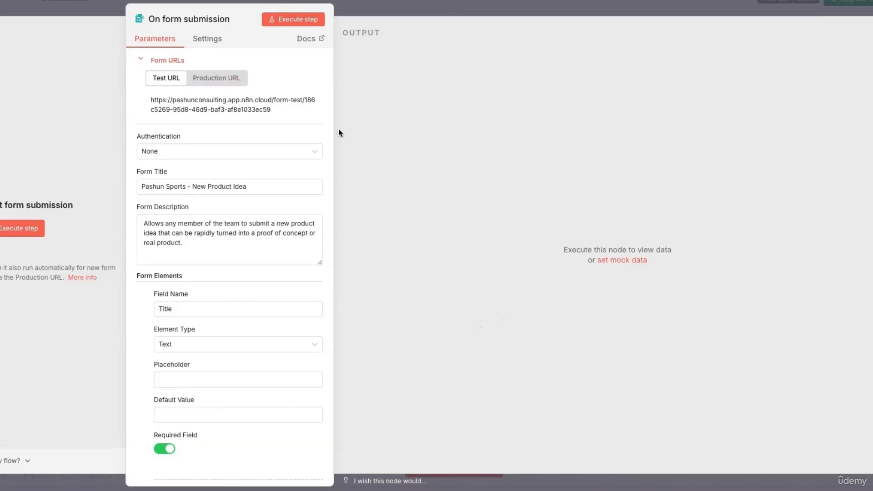
Step: Execute the form trigger step to open the test form, and check its title, description and fields
left_click(294, 20)
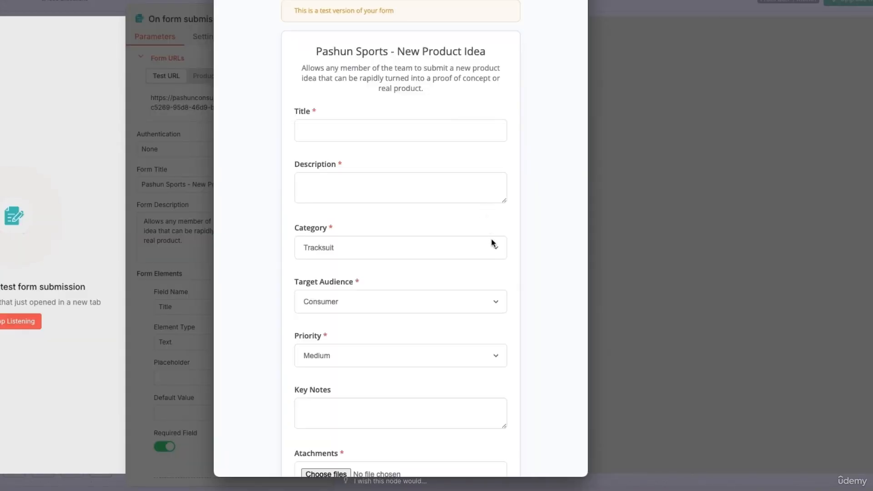
scroll(490, 236, "down", 3)
scroll(490, 237, "up", 4)
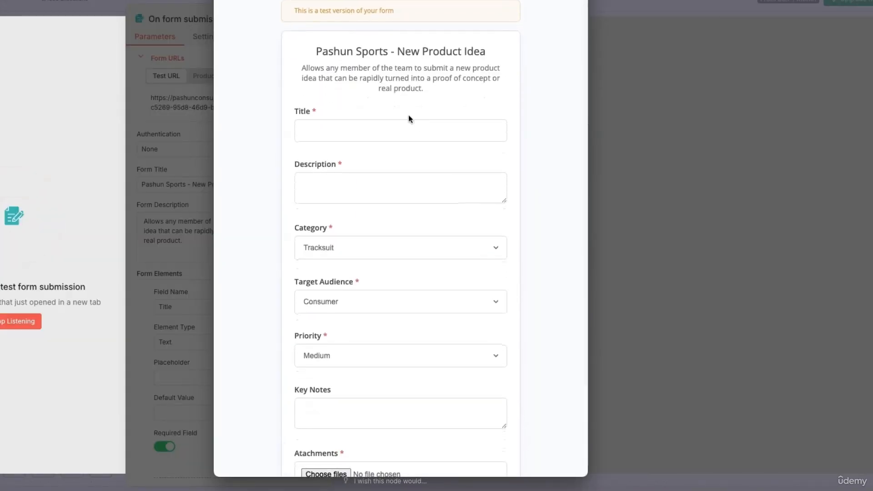
left_click_drag(318, 55, 499, 87)
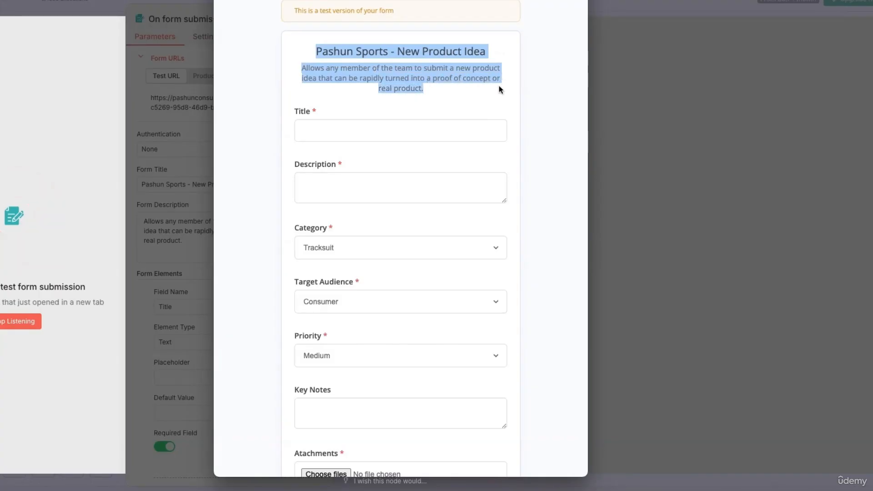
left_click(463, 93)
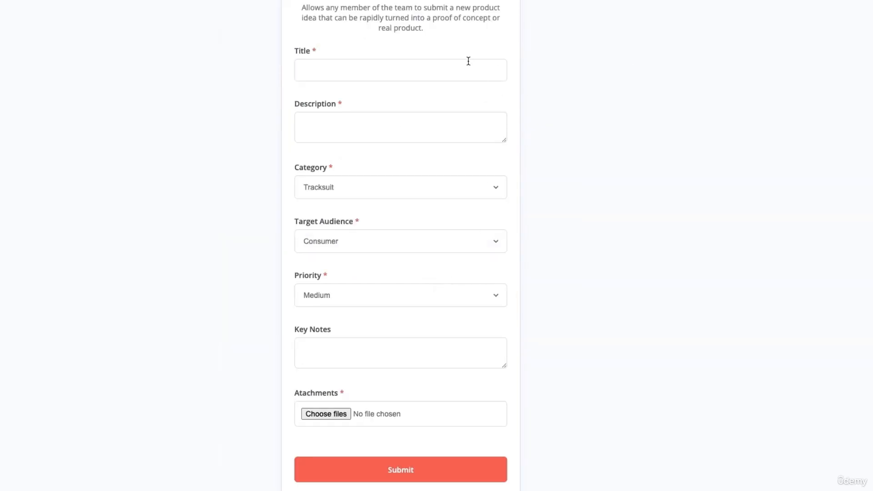
Step: Enter title "The AI Tracksuit - 2026" and description "A tracksuit developed using generative AI and the recommendations we collected from our loyal customers."
left_click(419, 76)
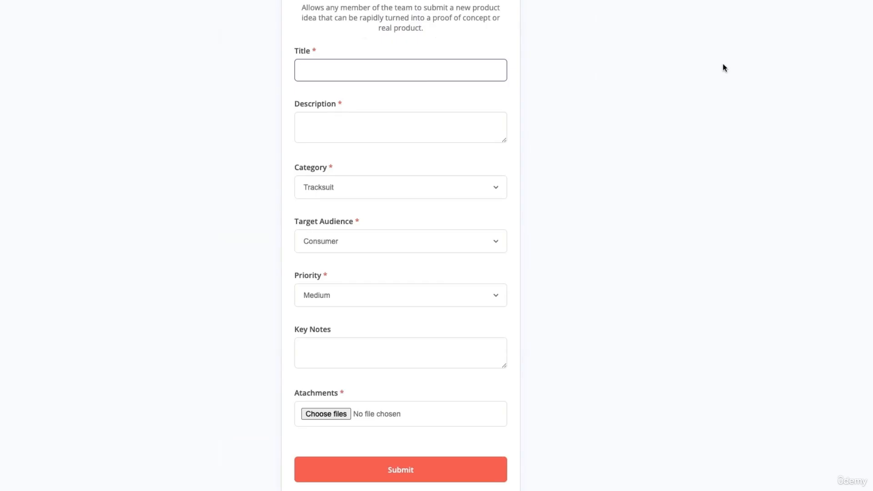
type("The AI Tracksuit - 2026")
left_click(391, 126)
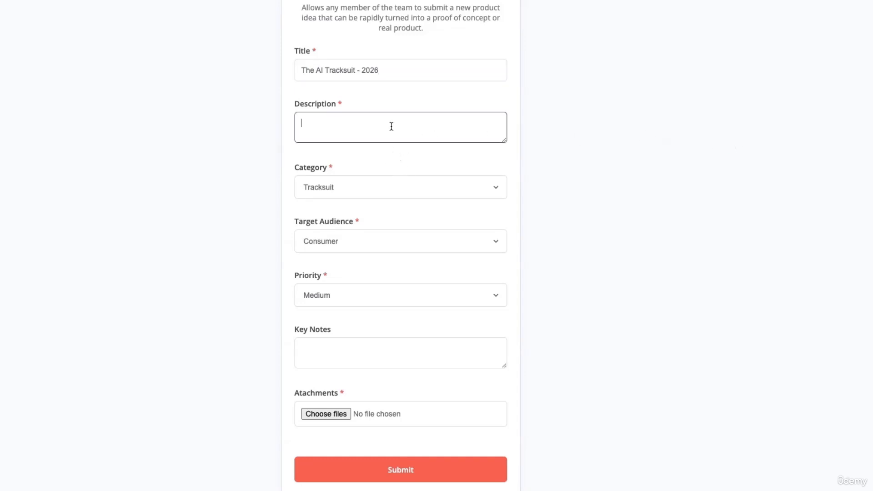
key("ctrl+v")
left_click_drag(302, 122, 485, 136)
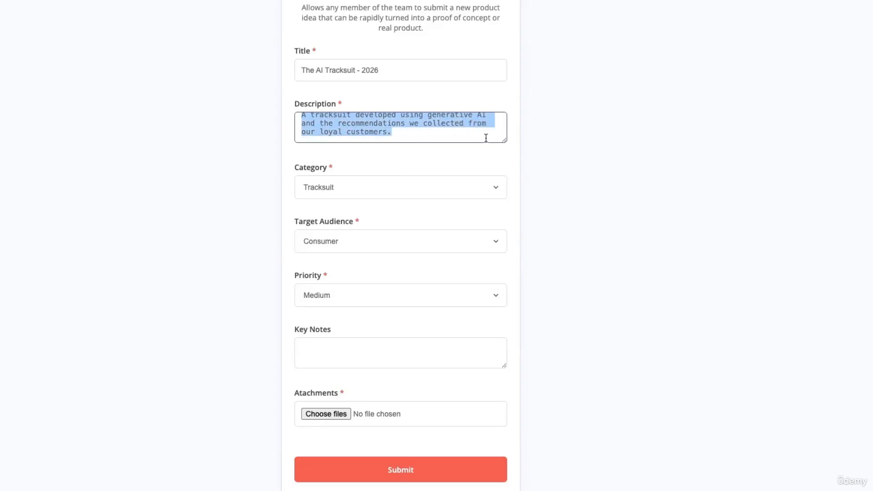
left_click(473, 152)
Step: Choose Tracksuit as the category, keep Consumer as the target audience and set the priority to High in the test form
left_click(502, 192)
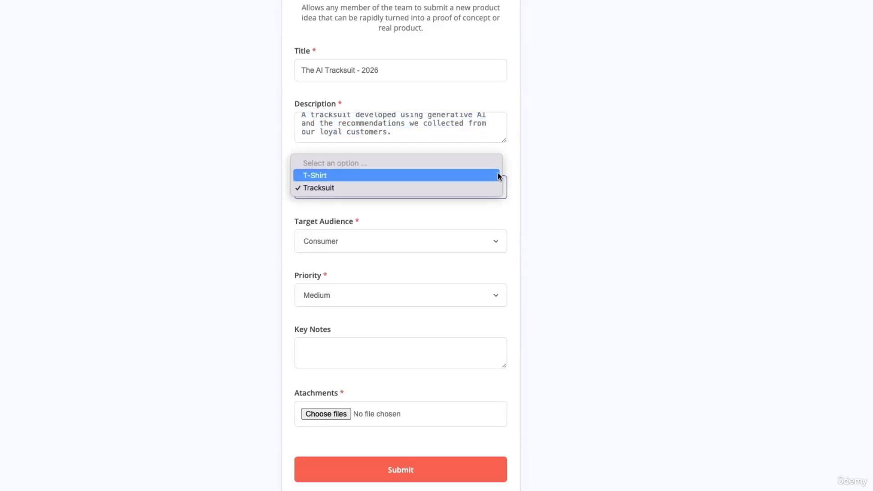
left_click(499, 188)
scroll(537, 254, "down", 1)
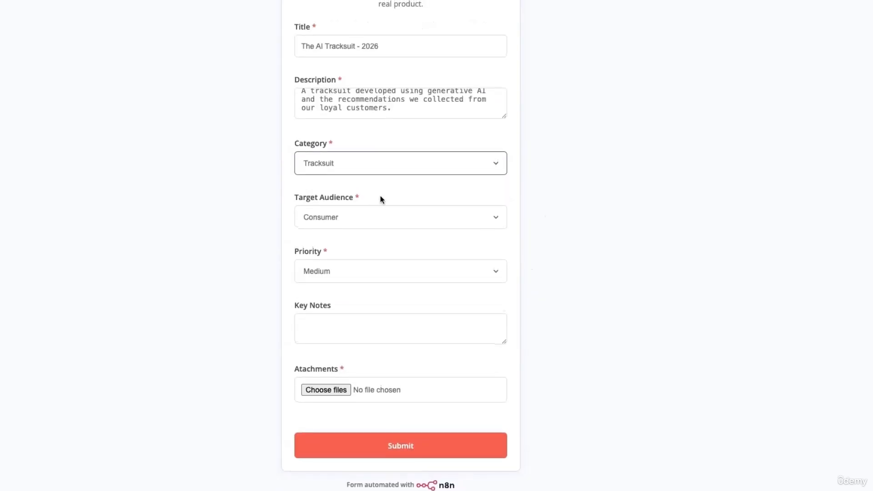
left_click(380, 214)
left_click(516, 249)
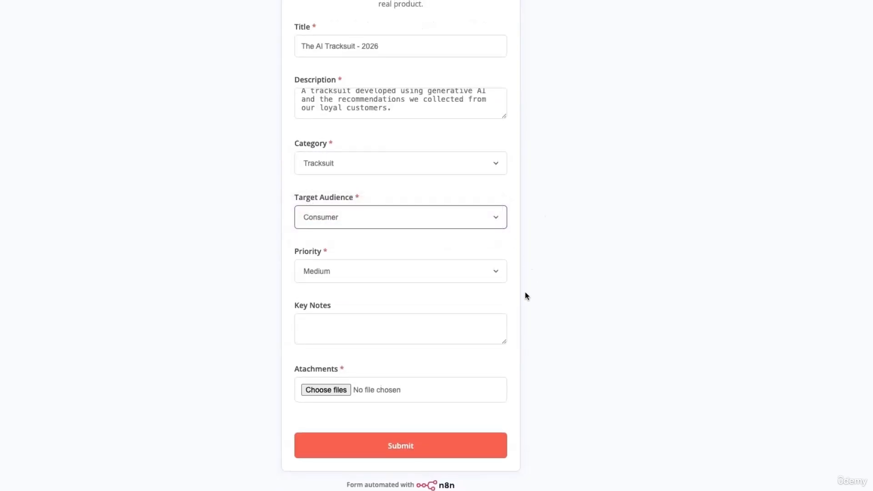
left_click(434, 272)
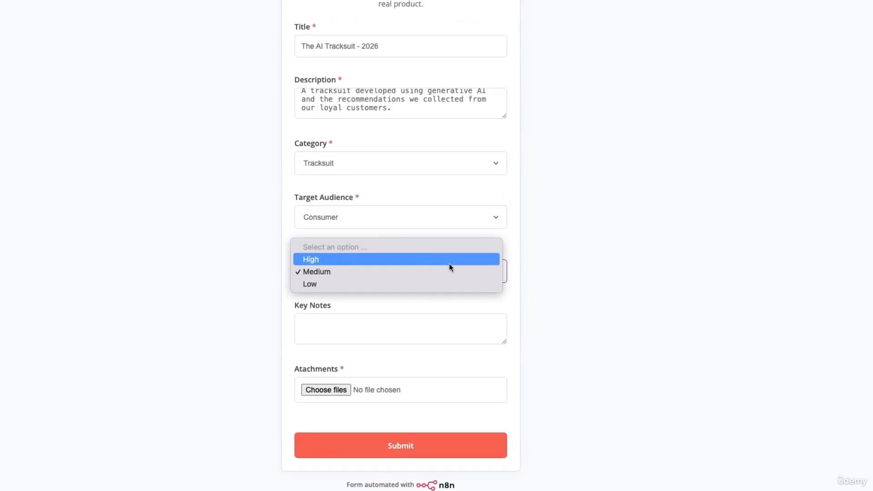
left_click(437, 259)
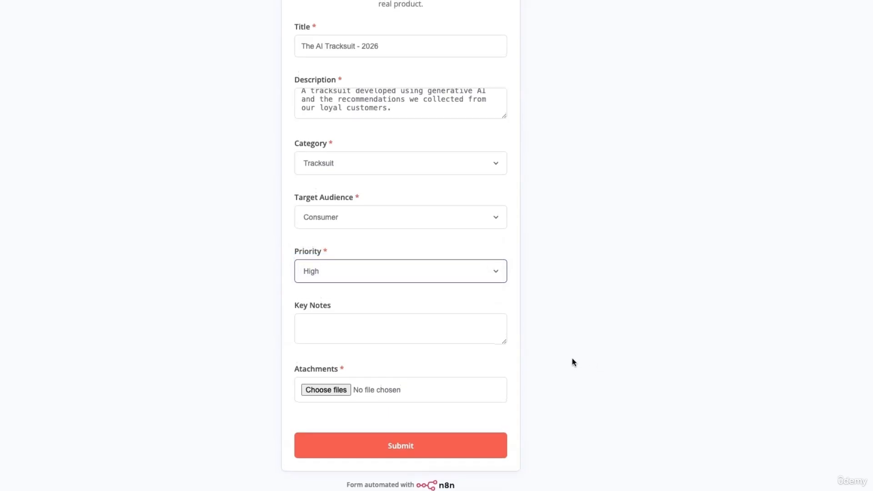
Step: Fill the Key Notes with "The tracksuit should be:" followed by the lines "- based on audience research" and "- on brand"
left_click(333, 322)
type("The tracksuit should be: - based on audience research - on brand")
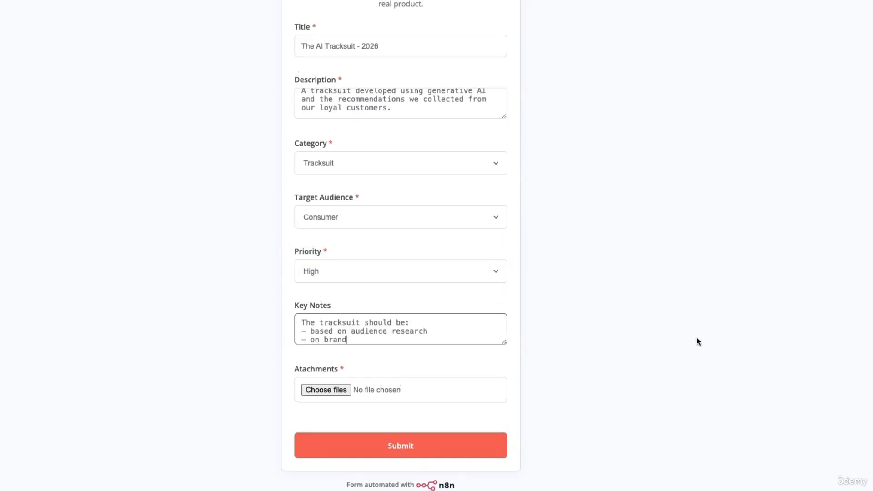
left_click_drag(307, 323, 368, 333)
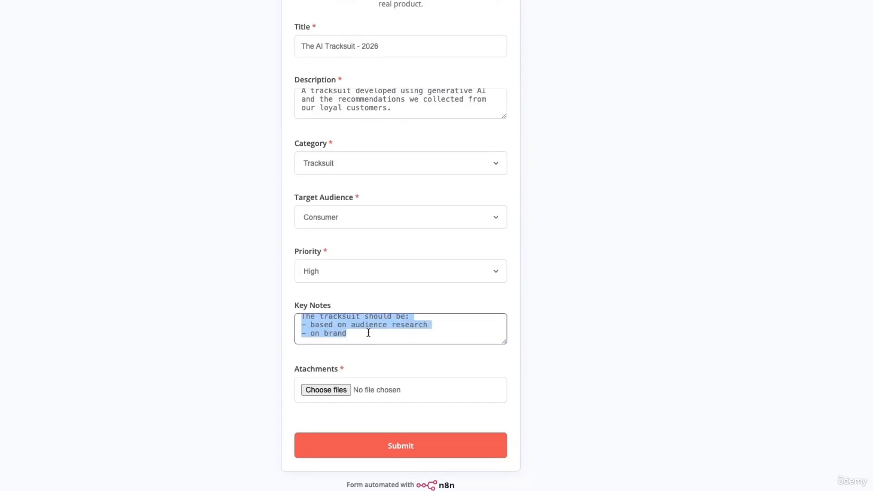
left_click(368, 333)
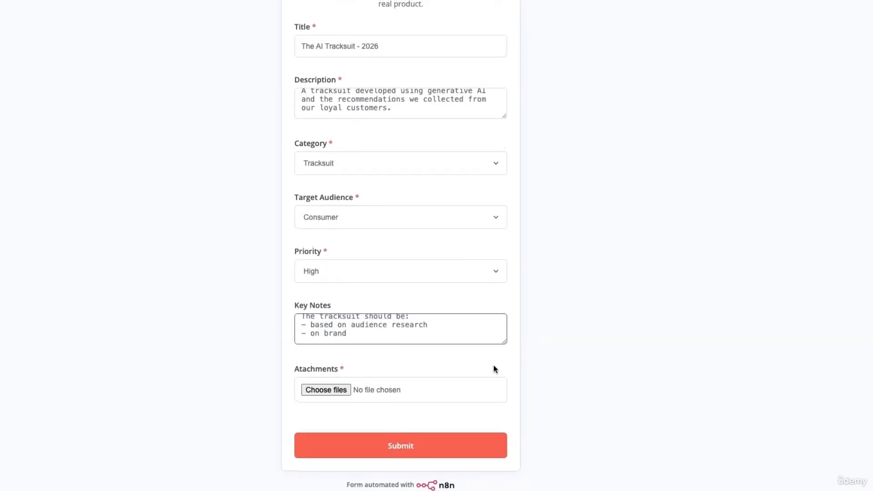
Step: Attach pashun-tracksuit-manikin.jpg from the Downloads folder and submit the test form
left_click(320, 391)
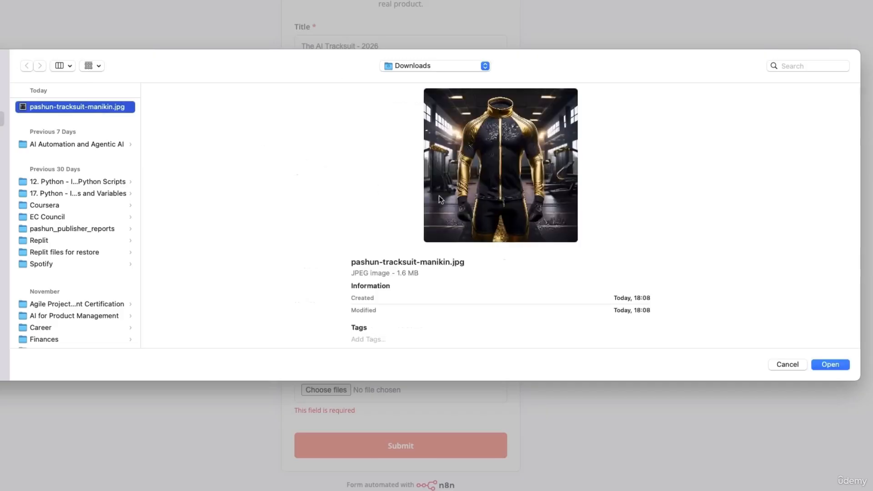
left_click(838, 364)
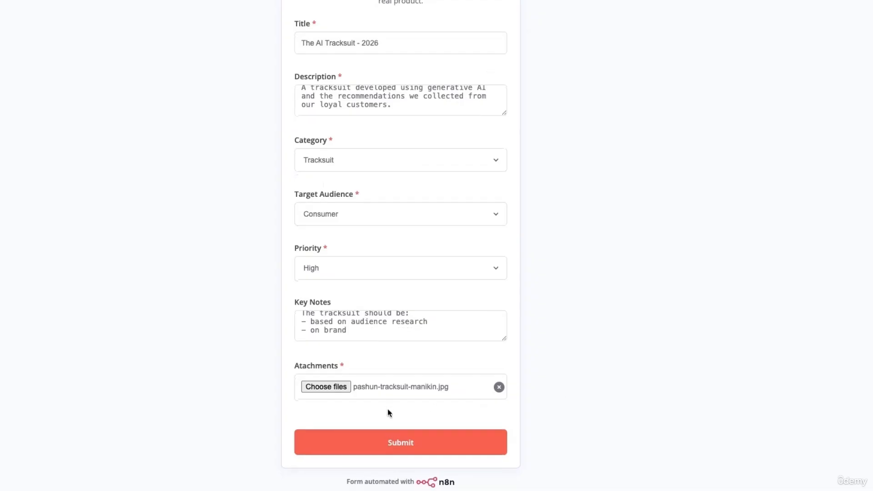
scroll(414, 378, "up", 1)
scroll(419, 377, "down", 1)
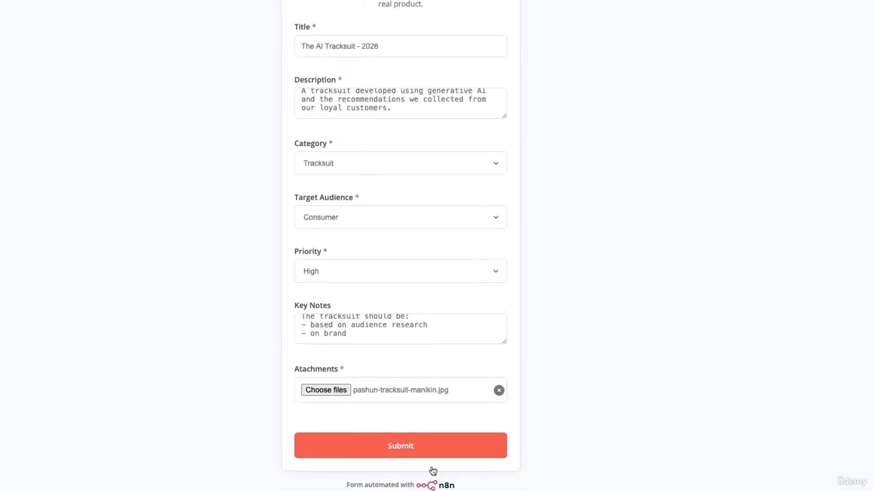
left_click(401, 450)
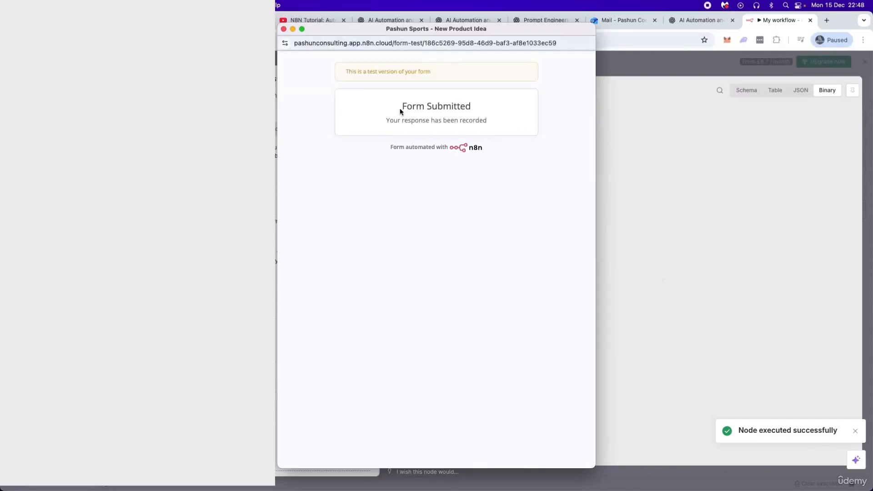
Step: Check the submission confirmation and close the test form window
left_click_drag(400, 109, 488, 119)
left_click(501, 123)
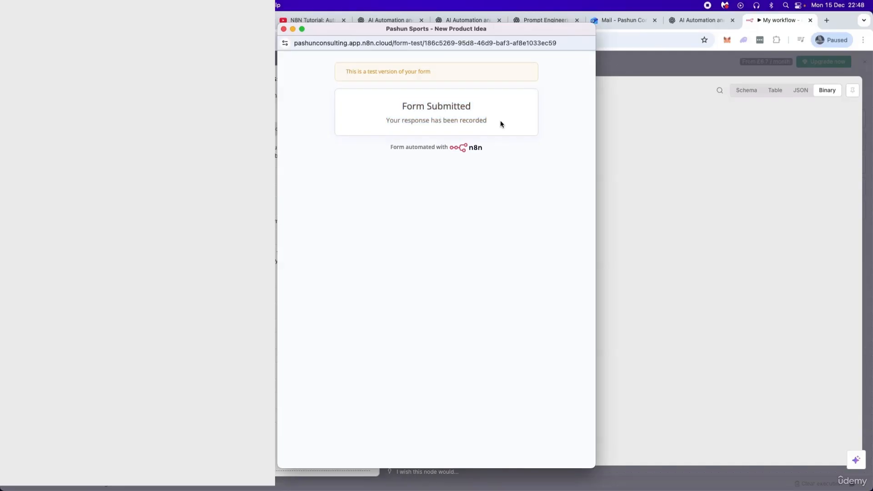
left_click(283, 29)
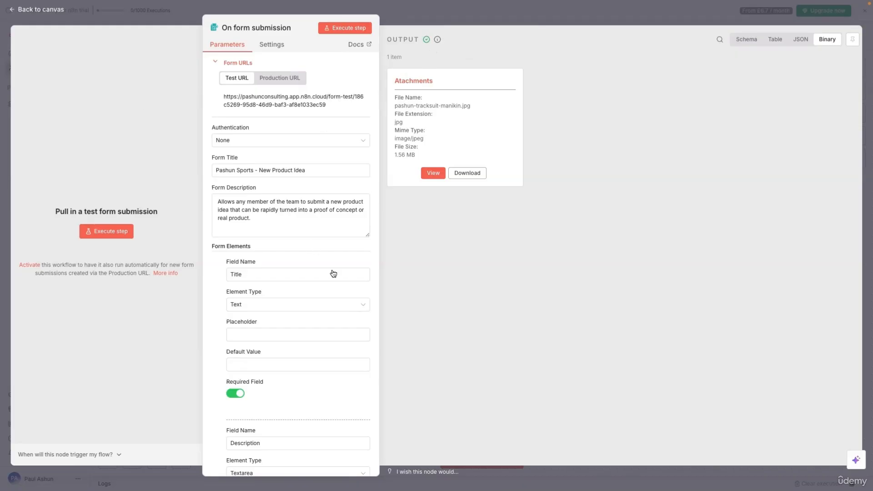
Step: Review the form trigger's parameters alongside the attachment details in its binary output
scroll(327, 323, "down", 6)
scroll(328, 325, "up", 5)
scroll(328, 325, "up", 2)
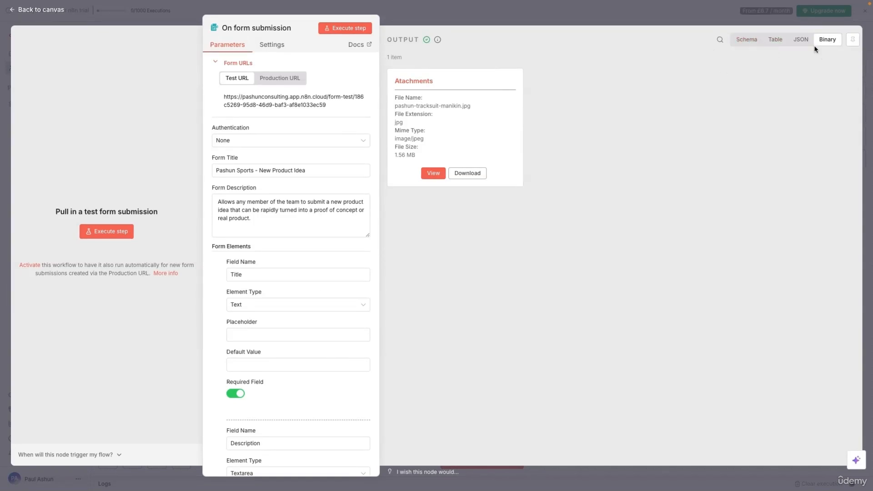
left_click_drag(398, 81, 471, 148)
Step: Examine the submitted form data in the Schema, Table and JSON views of the output
left_click(746, 39)
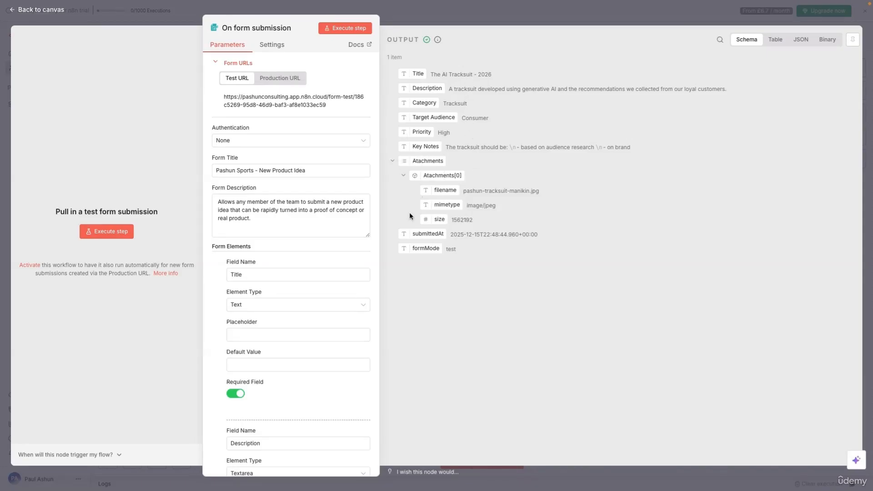
left_click_drag(463, 191, 538, 191)
left_click(537, 191)
left_click(778, 41)
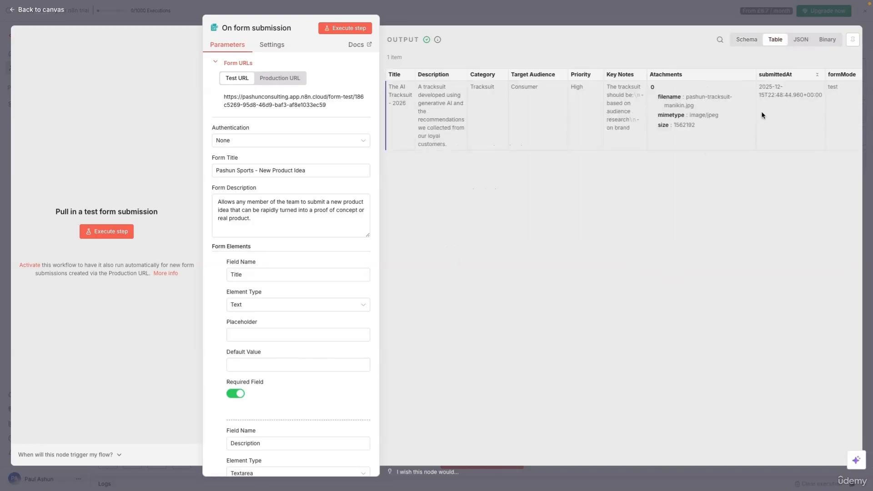
scroll(761, 115, "right", 1)
scroll(760, 115, "left", 1)
left_click(797, 39)
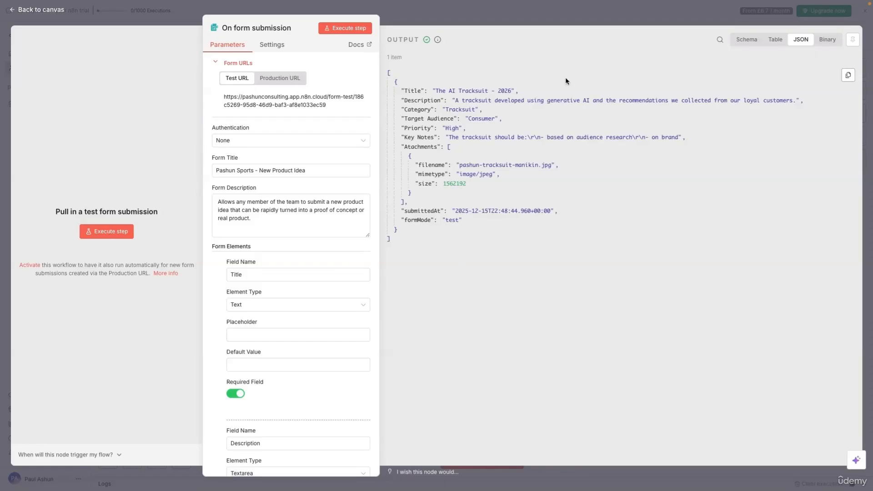
Step: Check the attachment's file name in the Binary view of the output and return to the workflow canvas
left_click(830, 41)
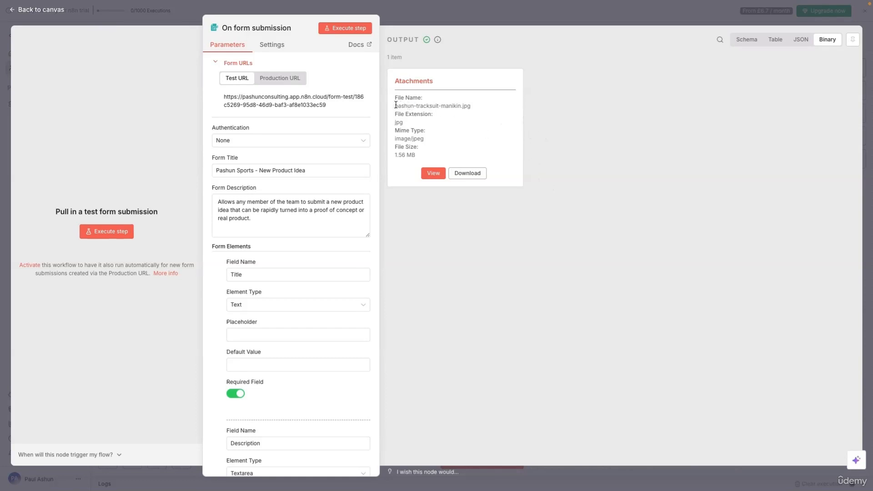
left_click_drag(396, 105, 499, 106)
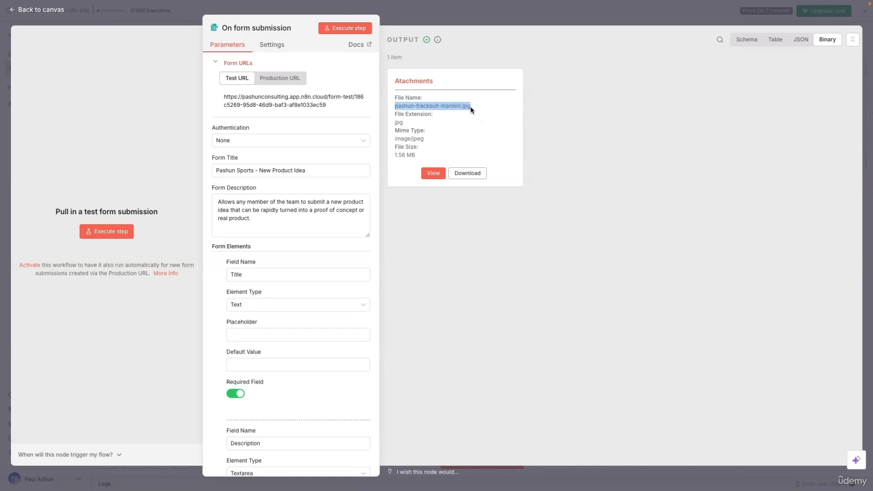
left_click(600, 119)
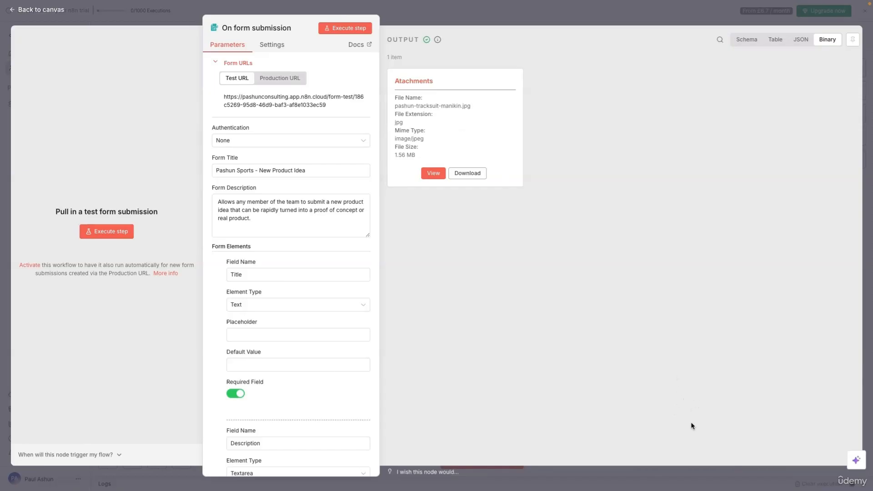
left_click(692, 478)
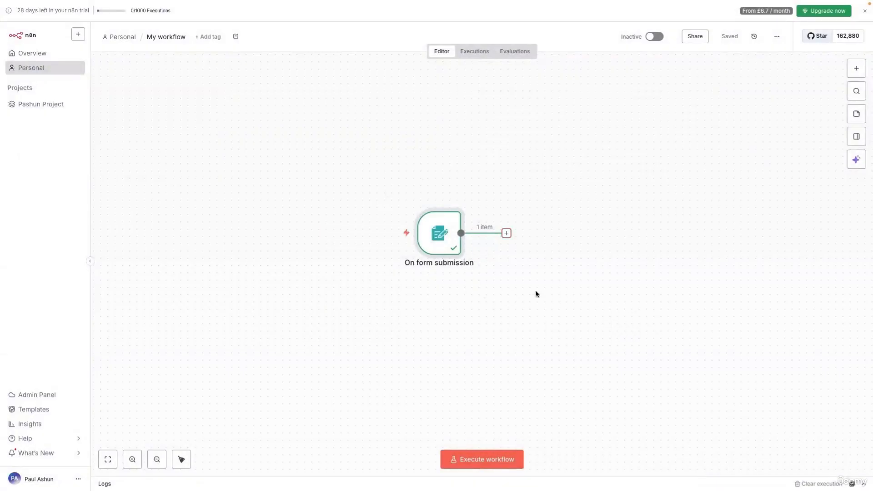
Step: Start adding a node after the form trigger and browse the available app actions
mouse_move(430, 261)
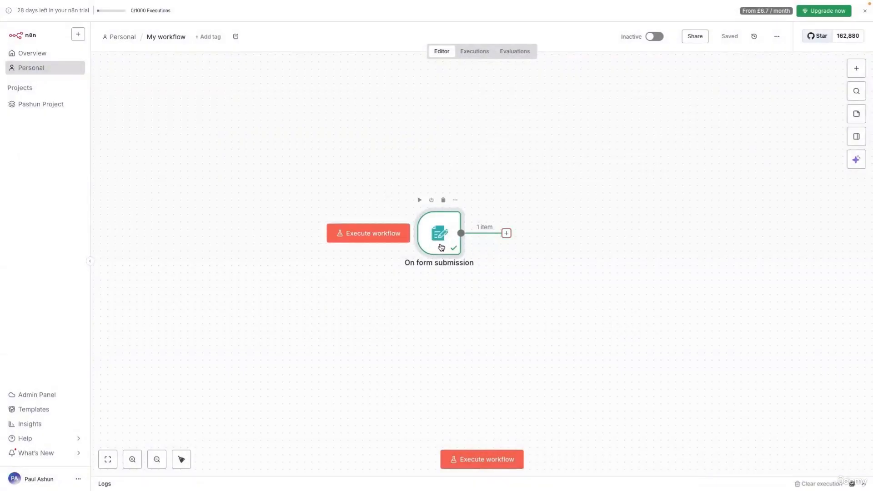
left_click(506, 234)
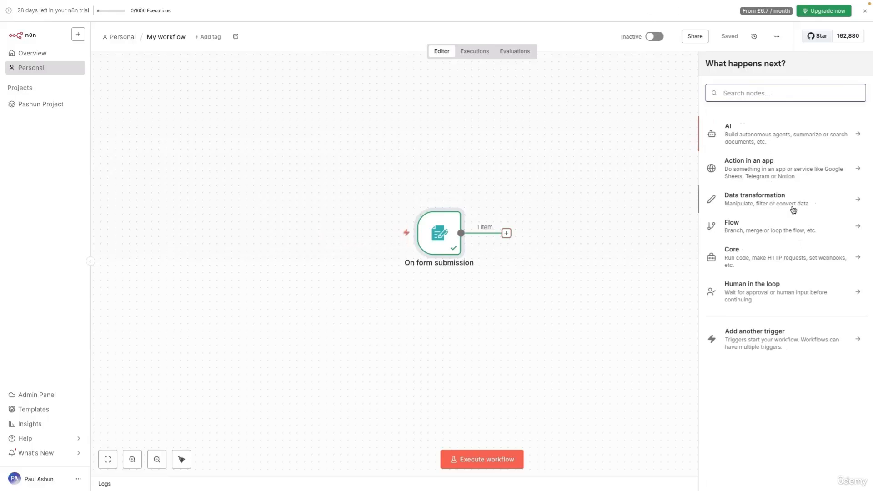
left_click(856, 171)
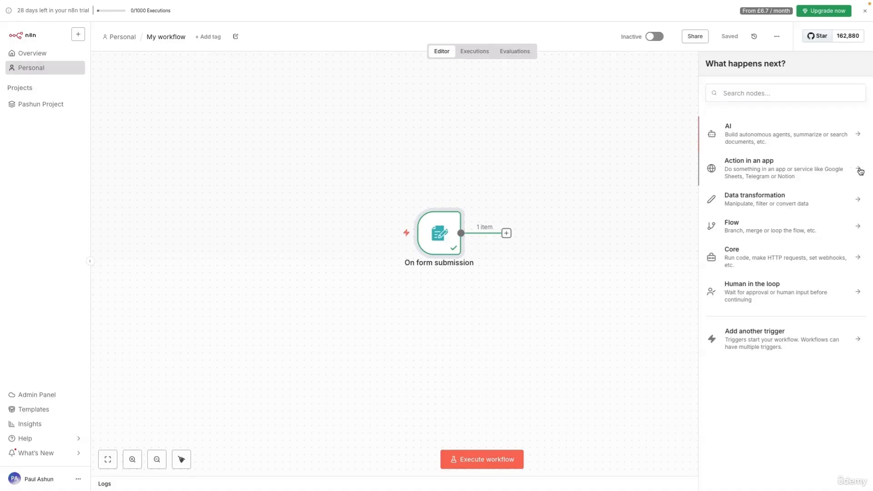
scroll(800, 182, "down", 15)
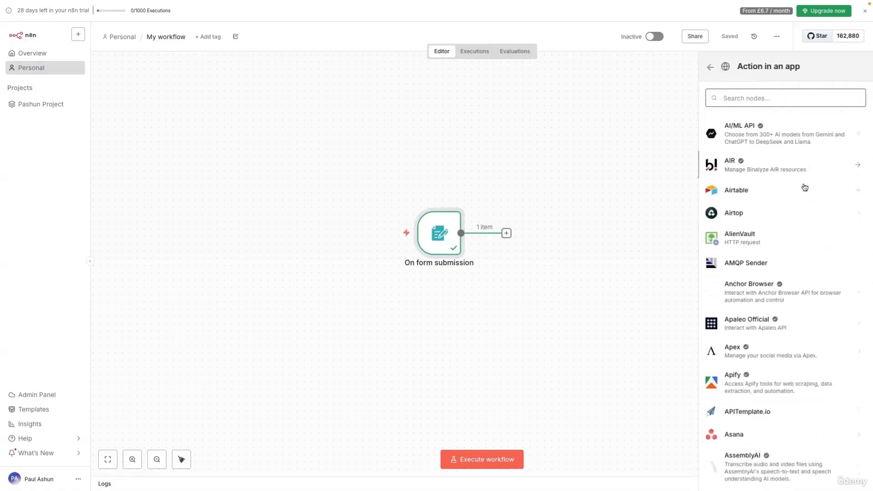
scroll(802, 187, "down", 5)
scroll(805, 187, "up", 20)
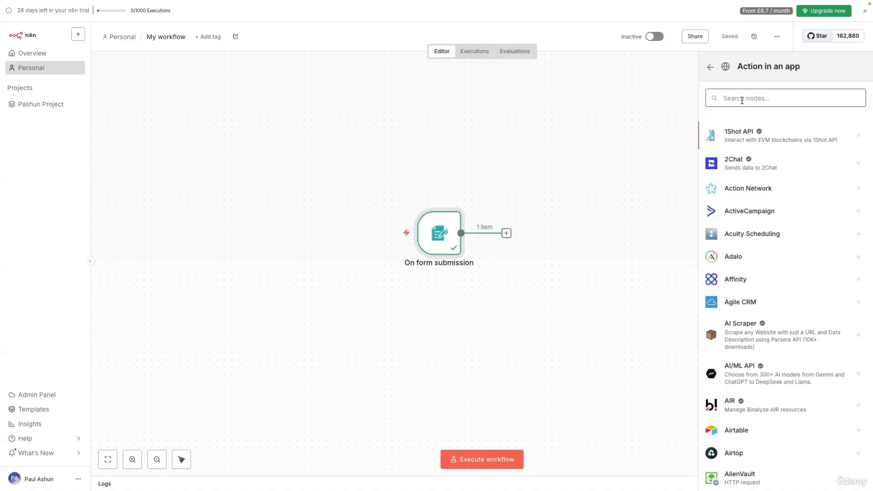
Step: Return to the full node list and search it for "outlook" and "gmail"
left_click(710, 66)
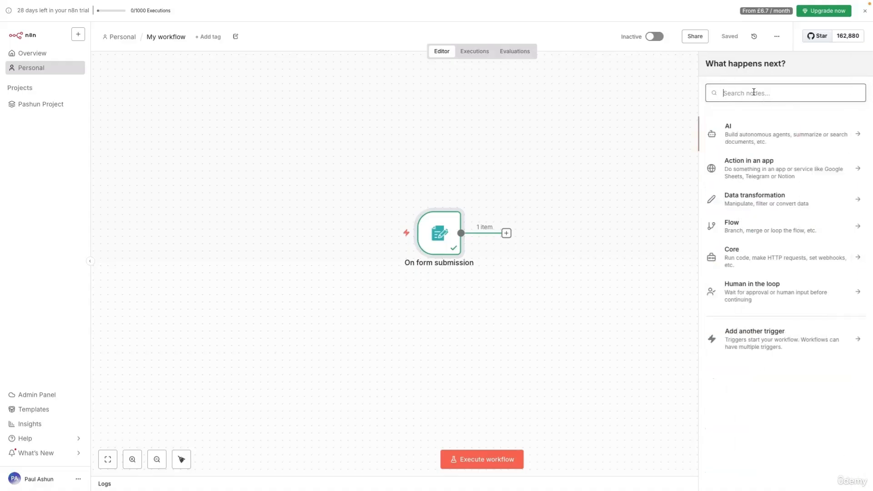
type("outlook")
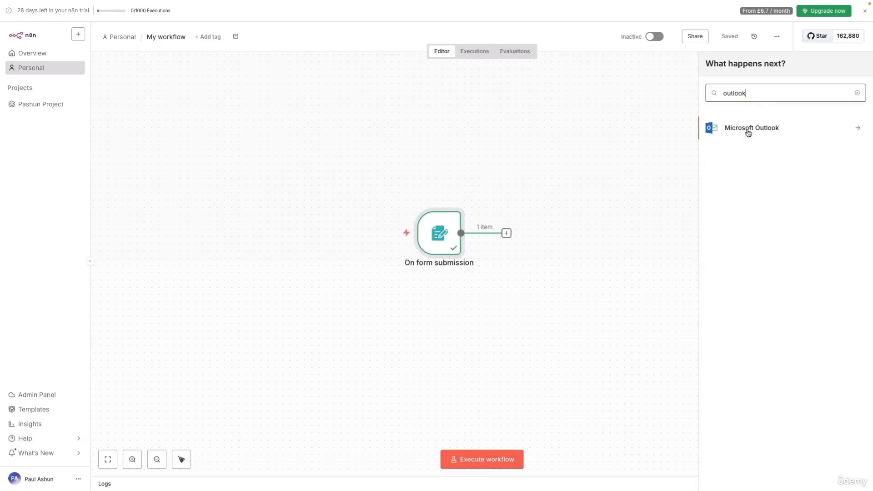
double_click(741, 93)
type("gmail")
Step: Search the nodes for "outlook" and add the Microsoft Outlook "Send a message" action after the form trigger
double_click(746, 92)
type("outlook")
left_click(761, 132)
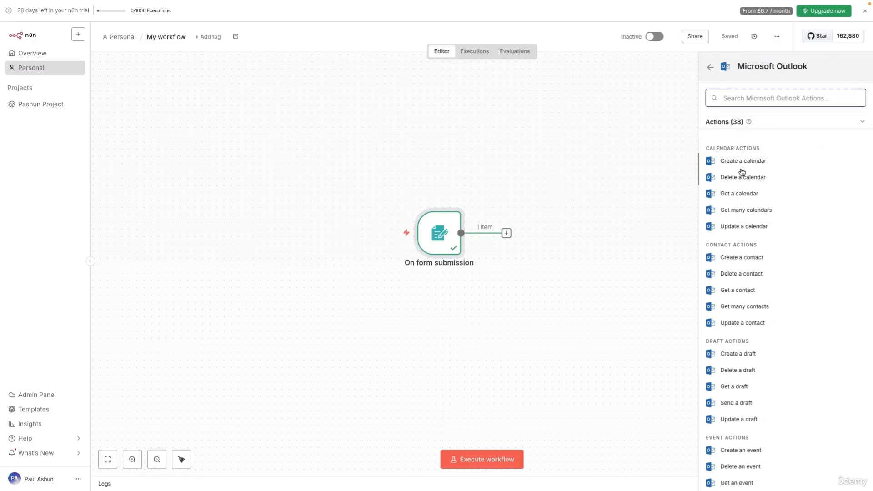
scroll(755, 200, "down", 1)
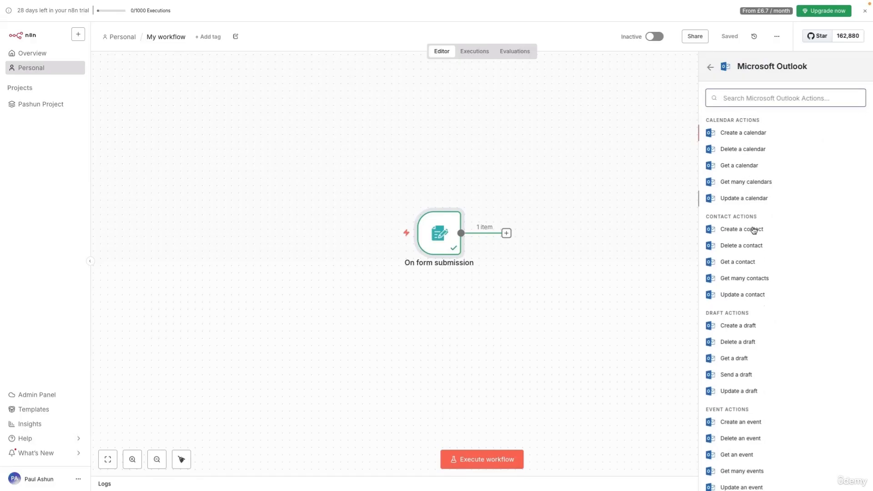
scroll(761, 254, "down", 4)
scroll(761, 255, "down", 5)
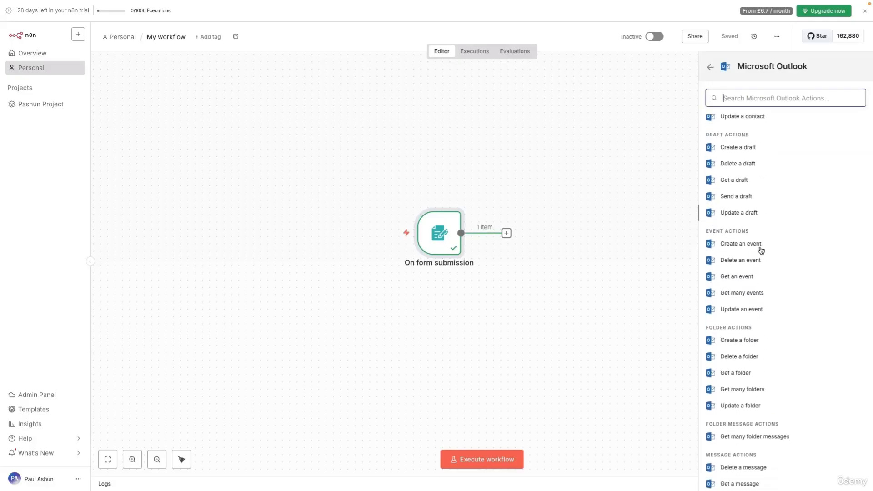
scroll(759, 281, "down", 1)
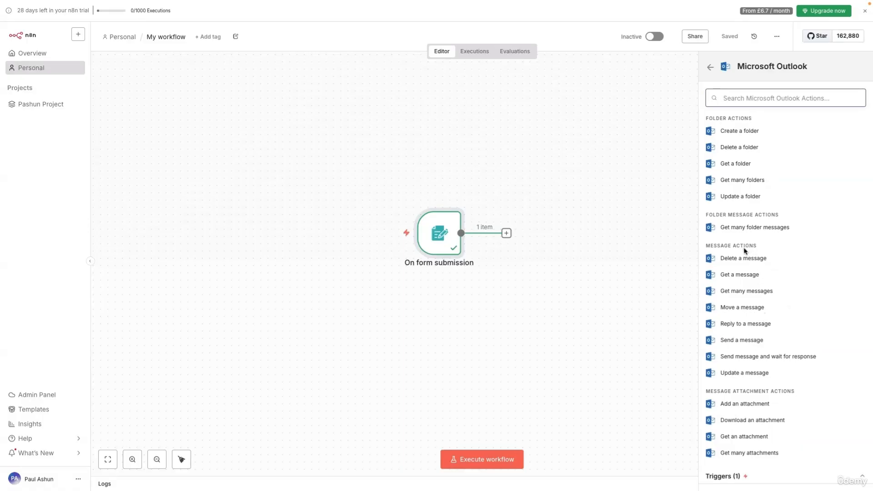
left_click(749, 343)
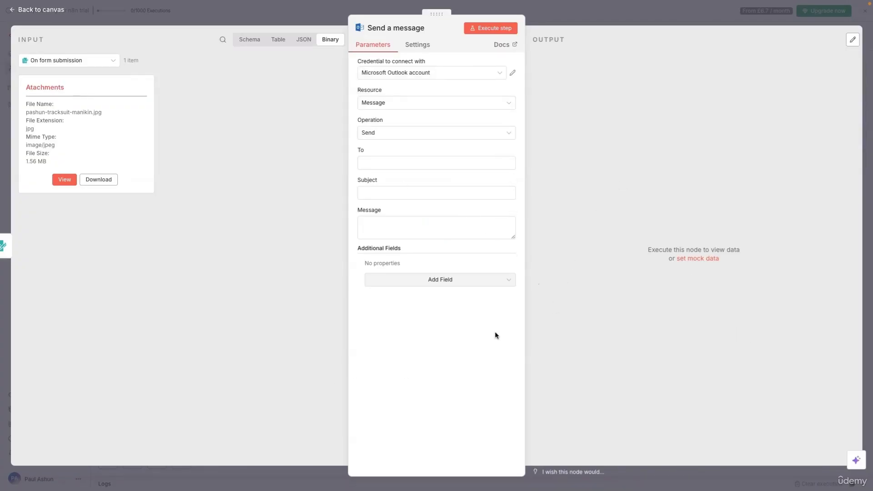
Step: Return to the canvas, reopen the "Send a message" node and review its input data in the Schema and Binary views
left_click(599, 18)
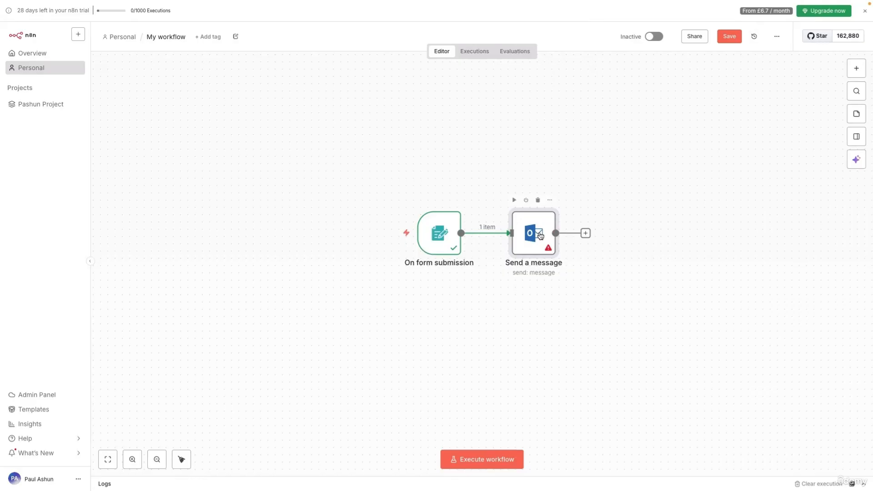
double_click(539, 234)
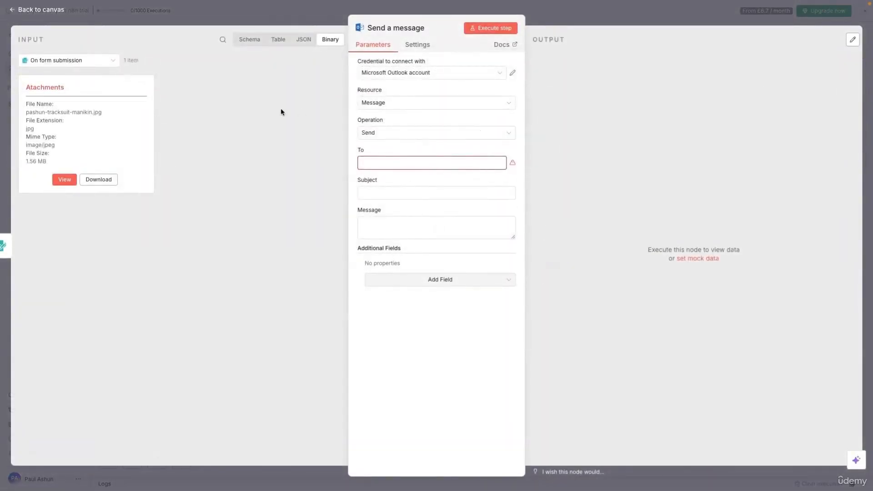
left_click(257, 44)
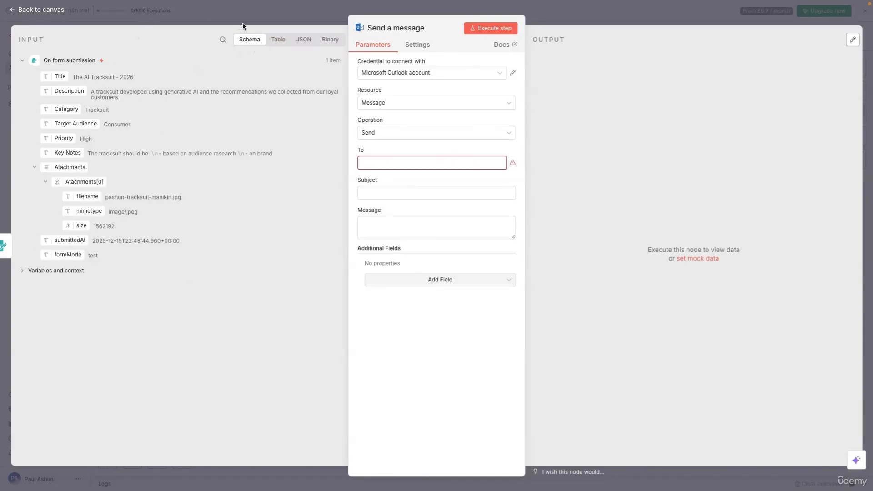
left_click(329, 39)
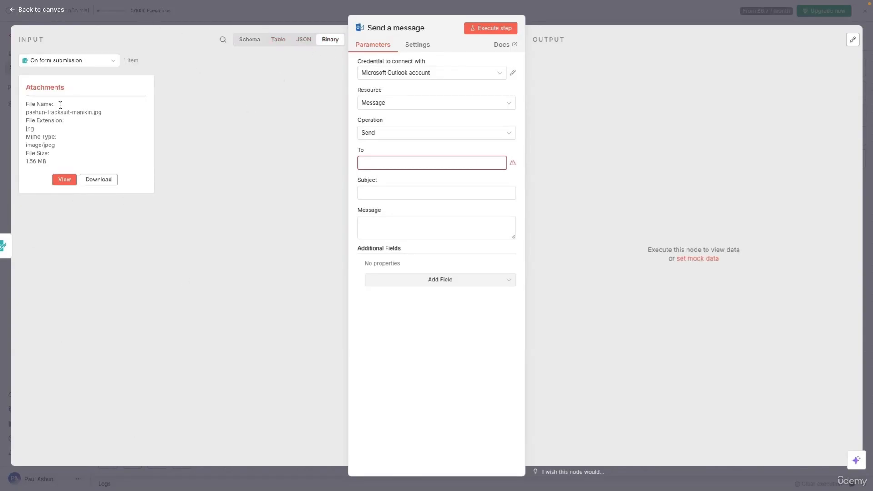
left_click(255, 40)
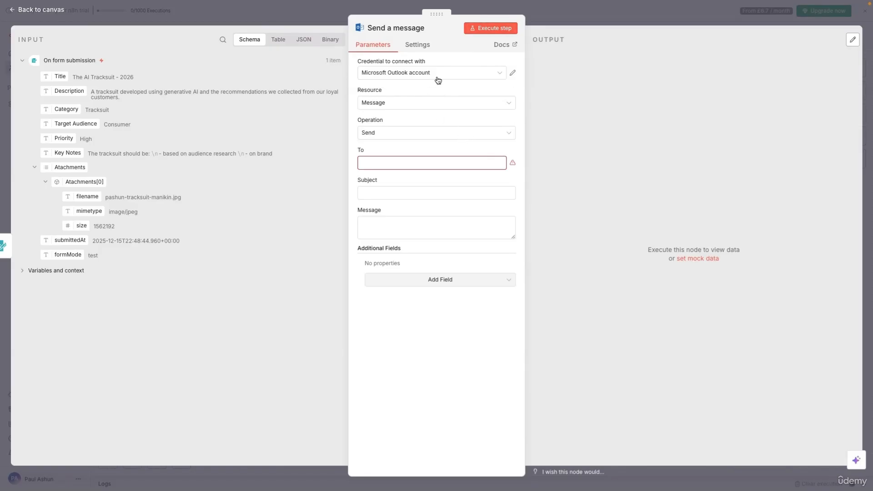
Step: Create a new Microsoft Outlook credential for the message node and connect the account to it
left_click(501, 77)
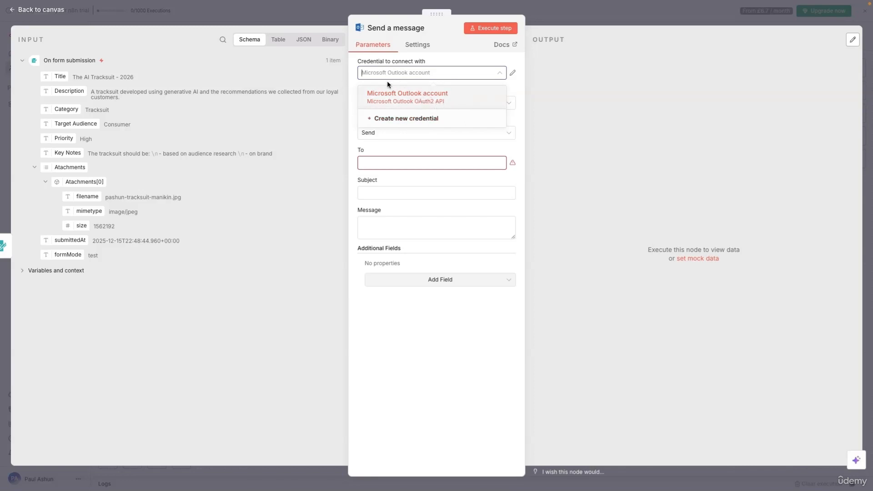
left_click(437, 119)
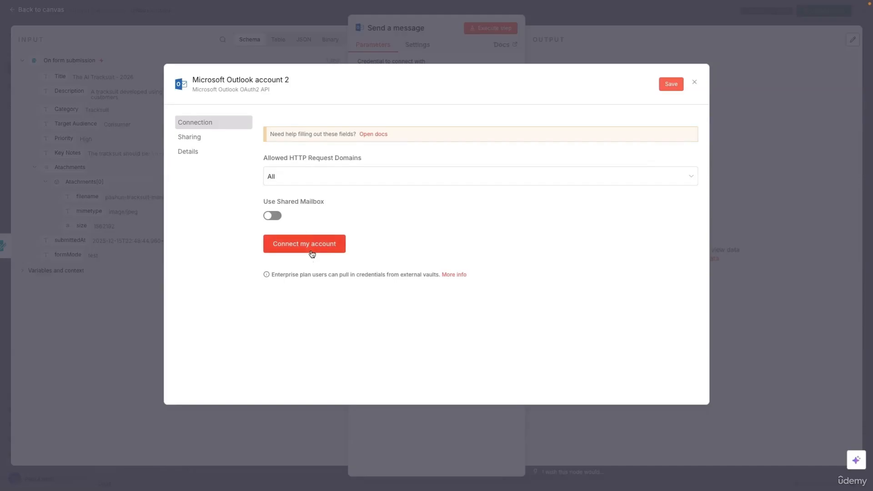
left_click(311, 252)
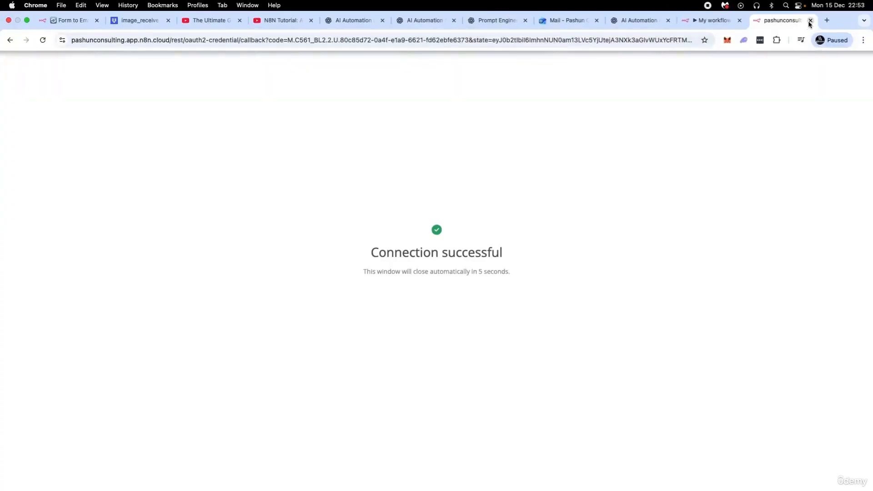
left_click(805, 21)
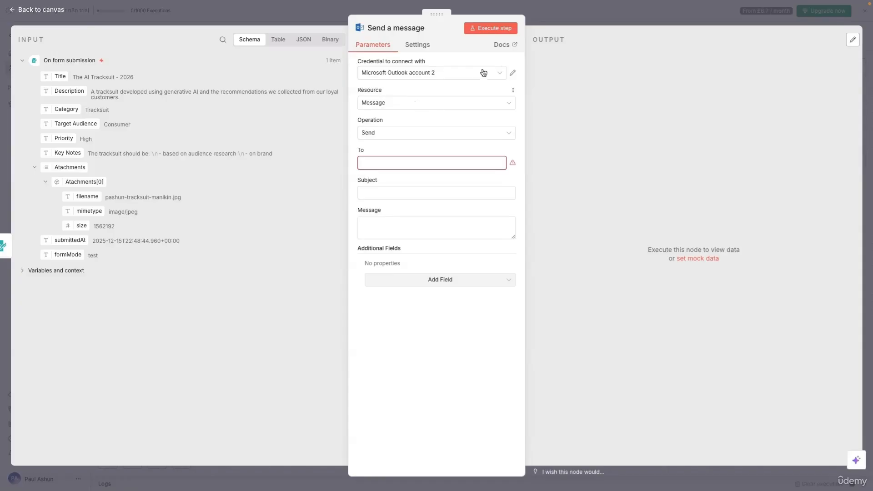
Step: Select the "Microsoft Outlook account" credential for the node and check the resource options, leaving Message selected
left_click(483, 72)
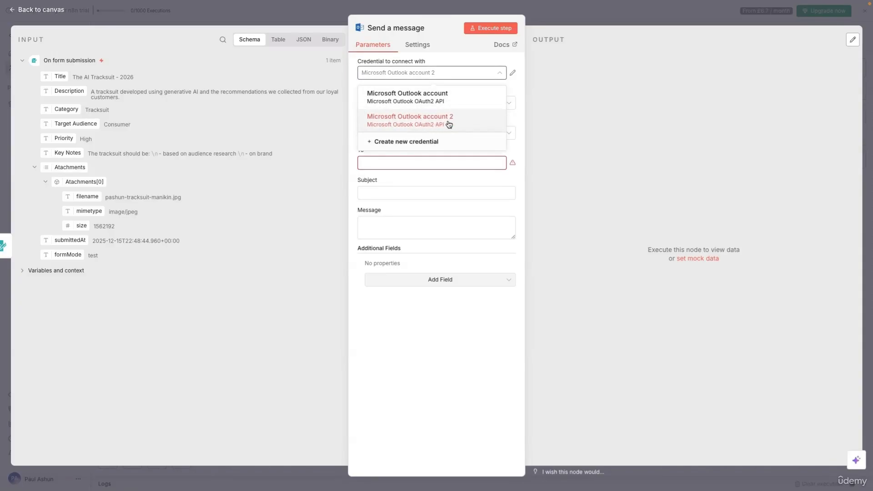
left_click(446, 100)
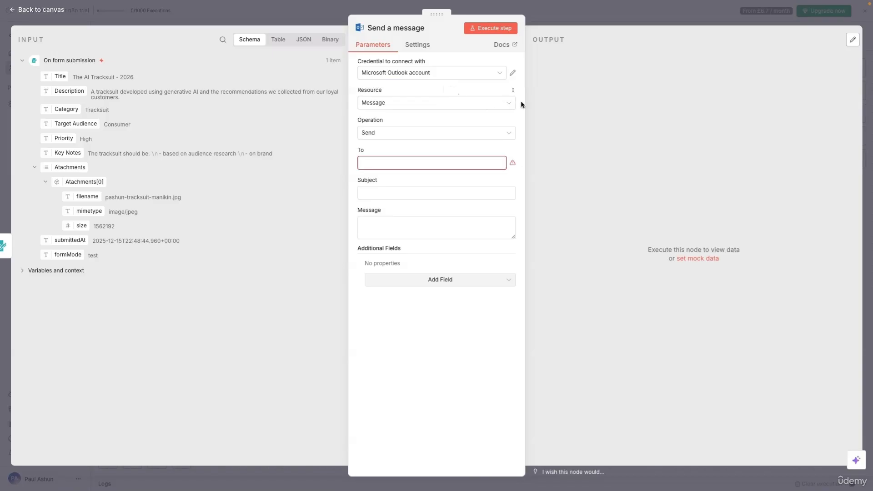
left_click(509, 107)
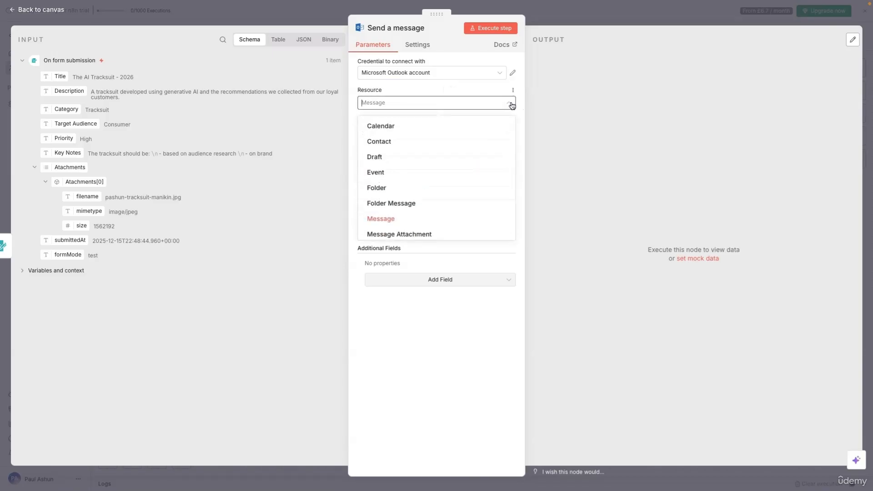
left_click(511, 105)
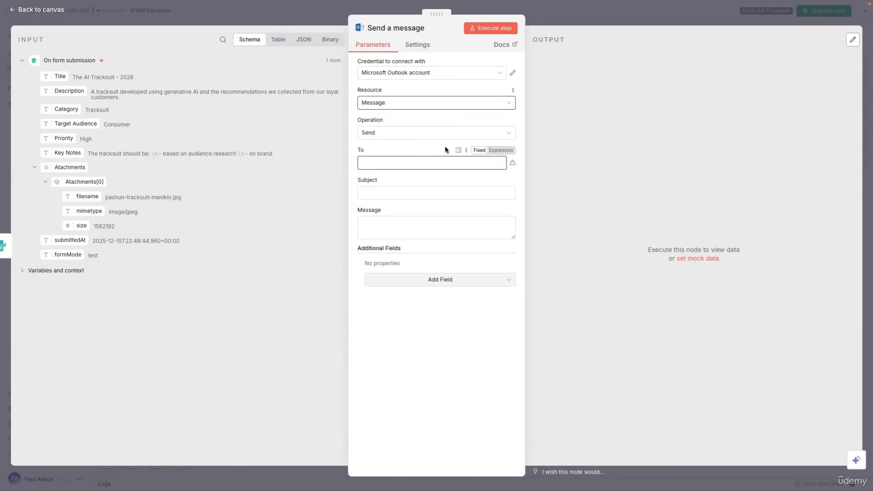
Step: Fill in the recipient's e-mail address in the To field of the Outlook message
left_click(436, 167)
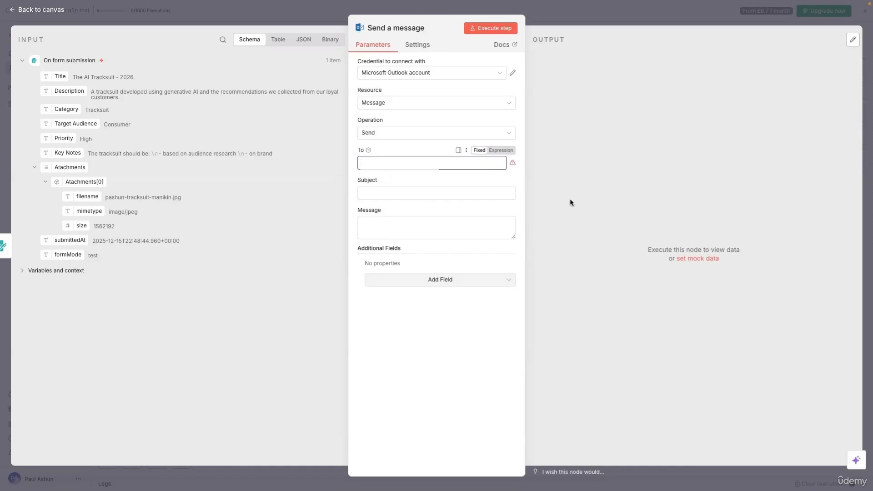
key("super+v")
left_click_drag(362, 162, 487, 164)
left_click(484, 163)
Step: Set the subject to "[NEW PRODUCT IDEA]" followed by a single space and the form's Title value as an expression
left_click(444, 191)
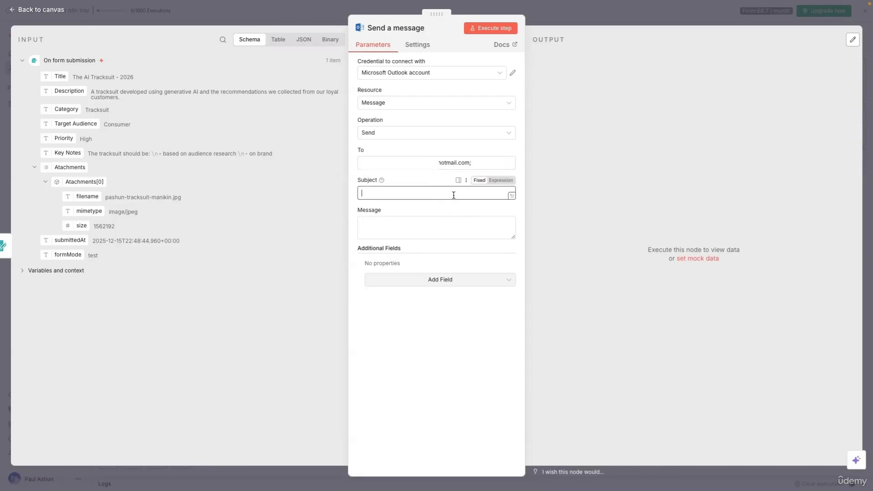
type("[NEW PRODUCT IDEA]")
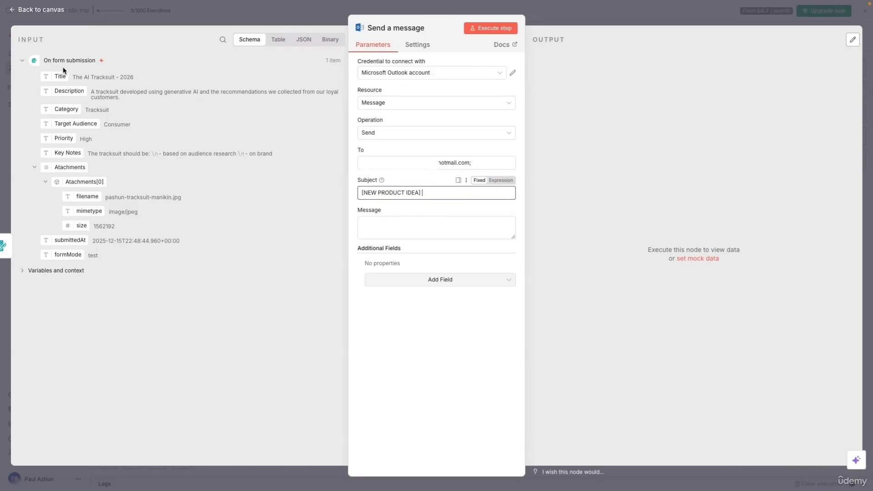
left_click_drag(76, 77, 139, 82)
left_click(137, 81)
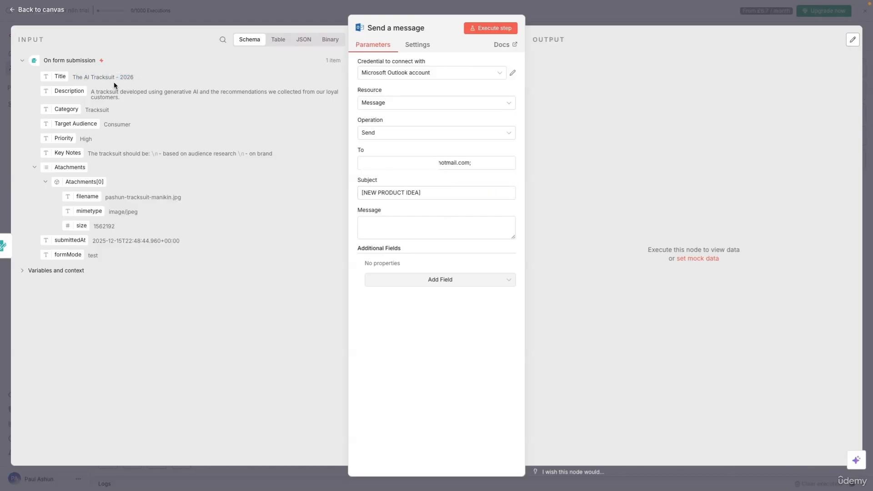
left_click_drag(59, 76, 435, 194)
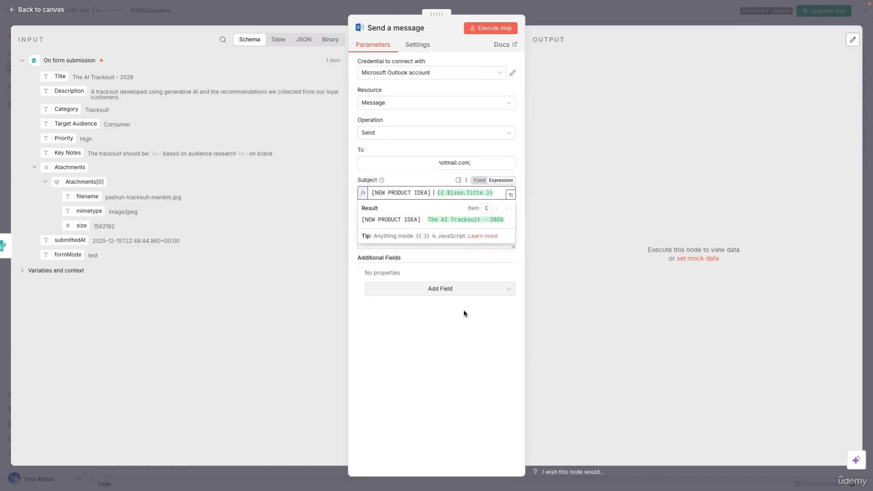
left_click(421, 254)
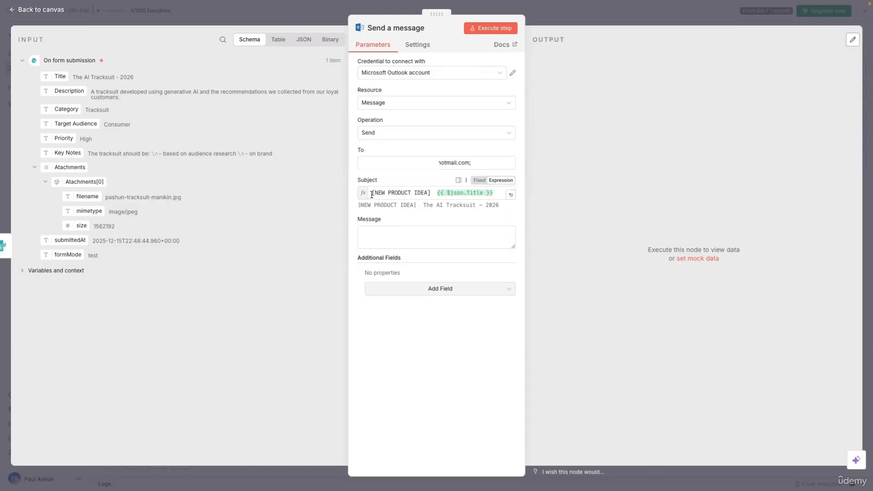
left_click(432, 192)
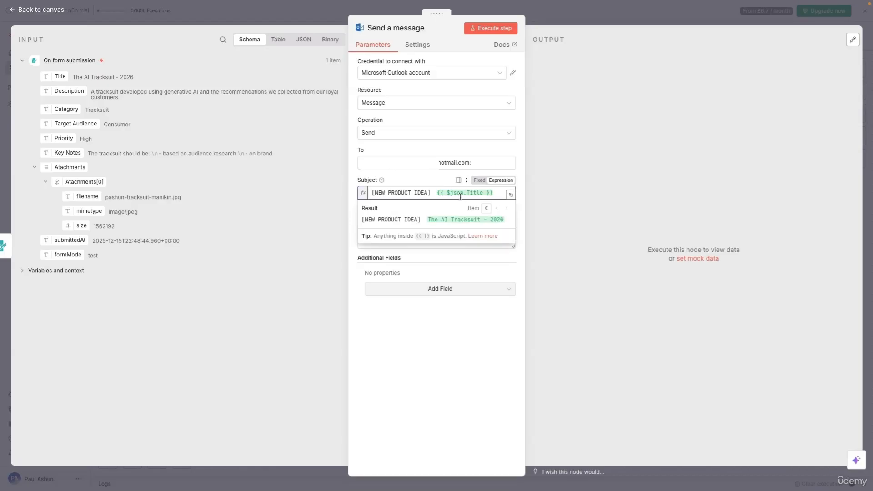
key("BackSpace")
left_click(449, 253)
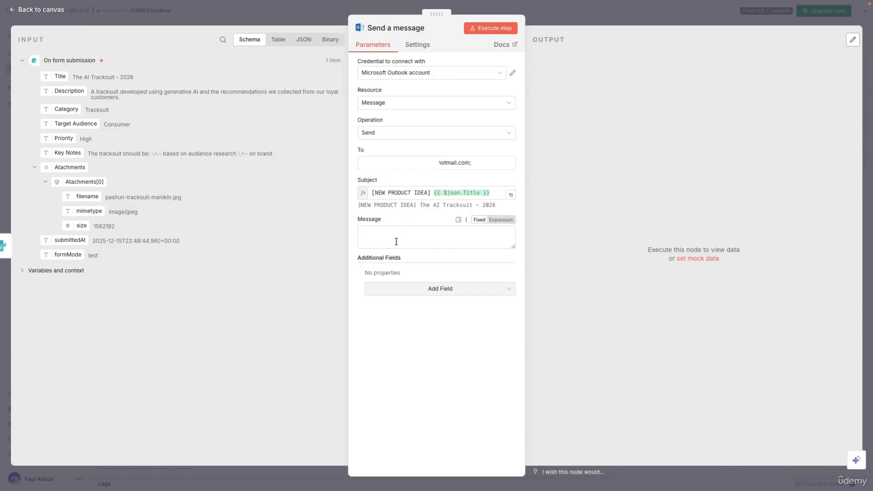
Step: Paste the prepared "Hello Team" product idea template into the message body and enlarge the field to show it
left_click(377, 237)
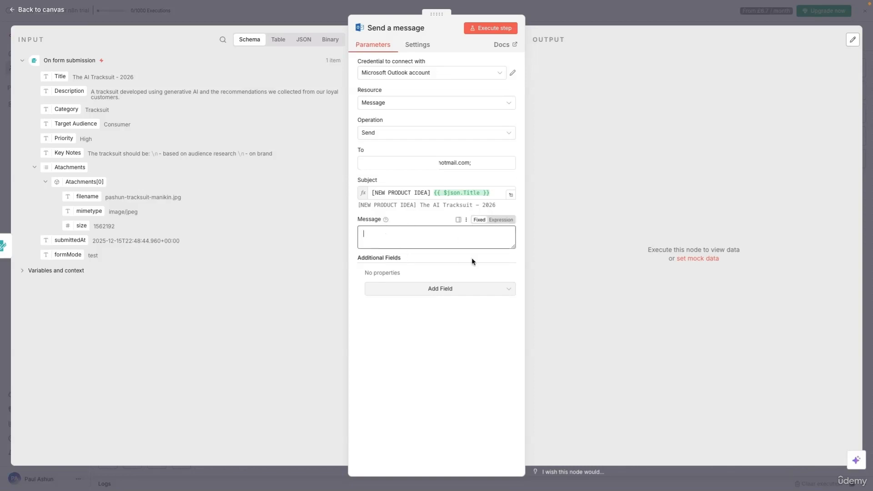
left_click_drag(513, 247, 555, 367)
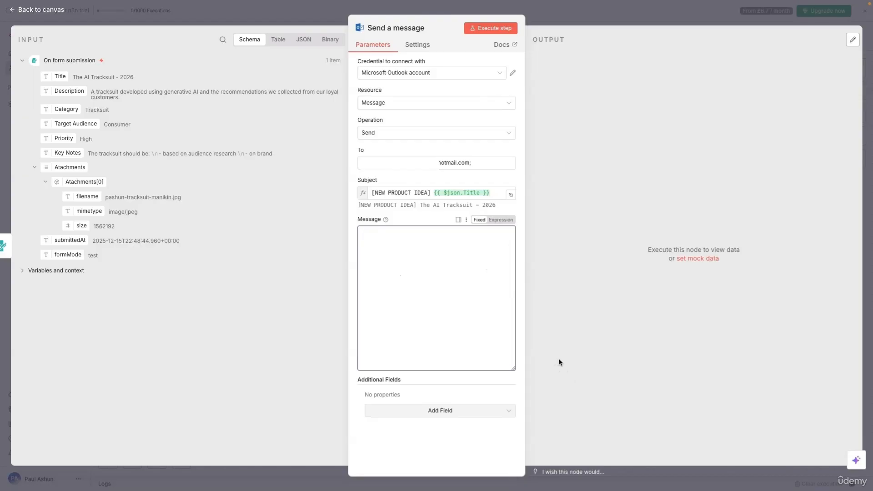
key("ctrl+v")
left_click_drag(512, 377, 541, 464)
scroll(409, 328, "down", 1)
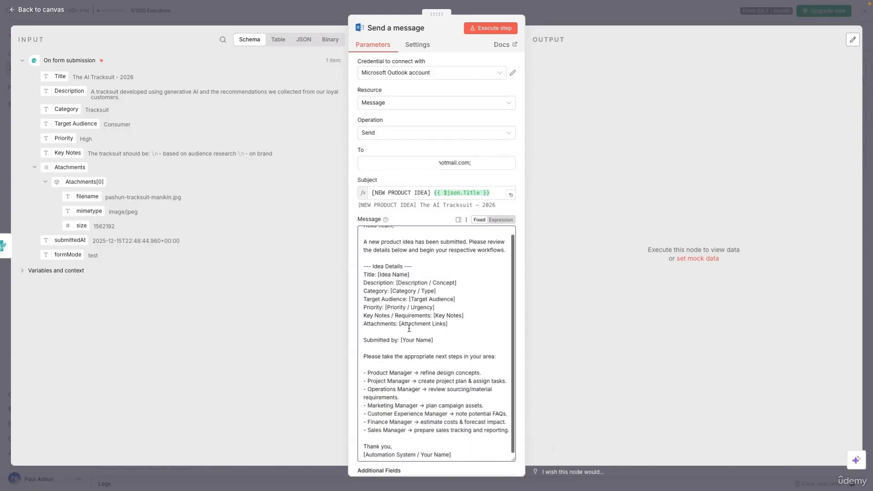
scroll(462, 298, "up", 1)
Step: In the message's opening paragraph, replace "your respective workflows" with "creating the proof of concept for the product"
left_click_drag(366, 235, 405, 234)
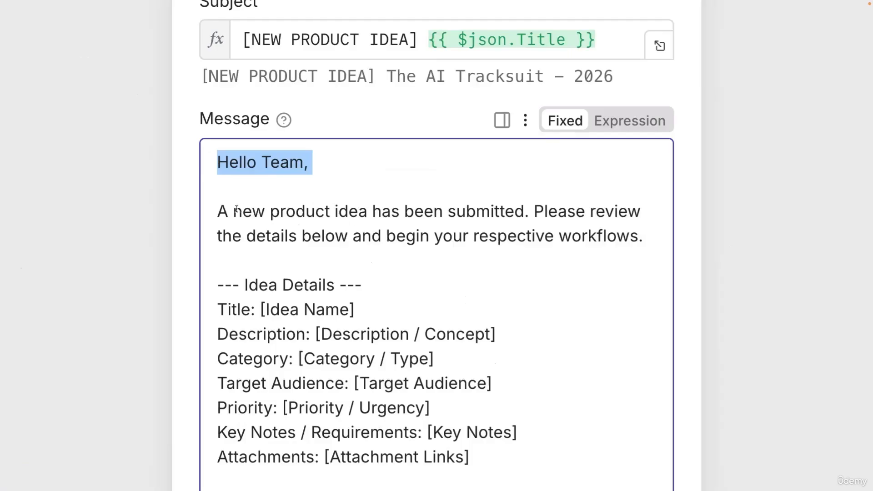
left_click_drag(234, 211, 645, 236)
scroll(487, 285, "down", 1)
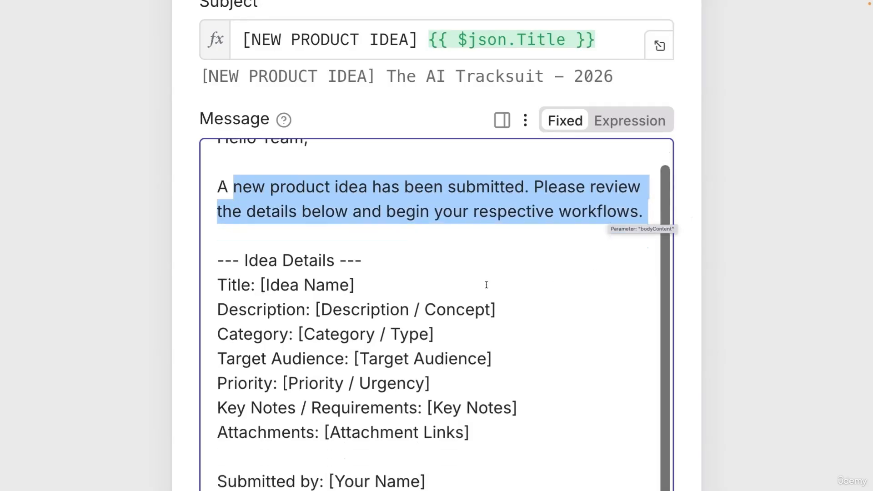
left_click(559, 211)
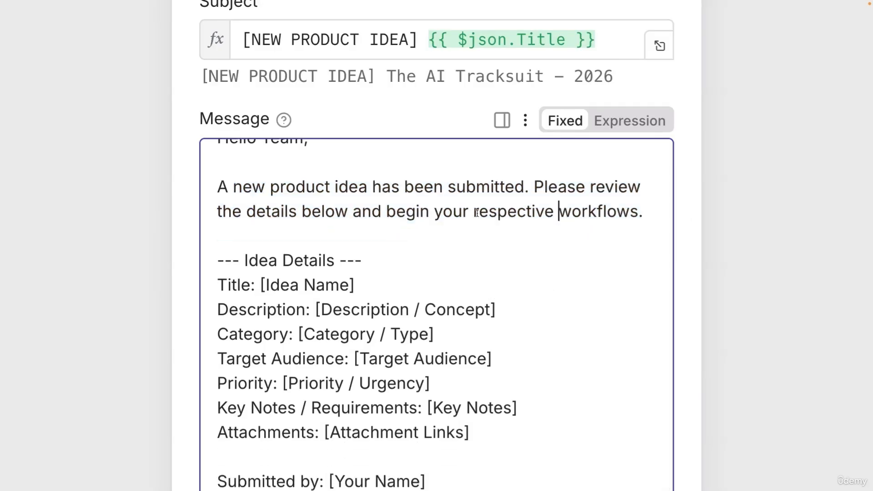
left_click_drag(435, 211, 620, 212)
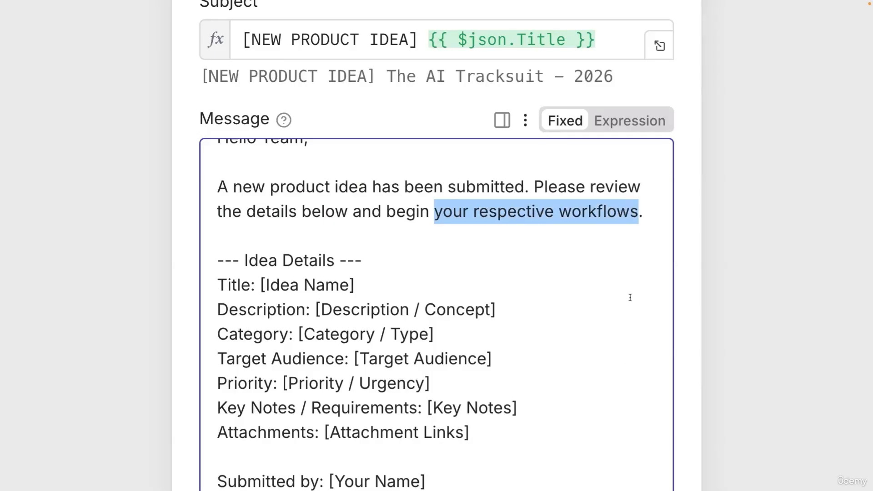
type("creating the proof of concept for the product")
scroll(500, 250, "down", 2)
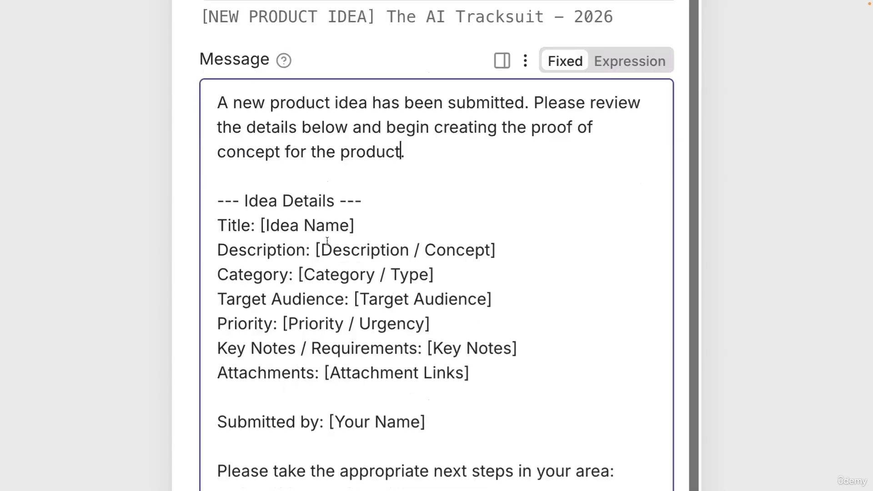
left_click(364, 200)
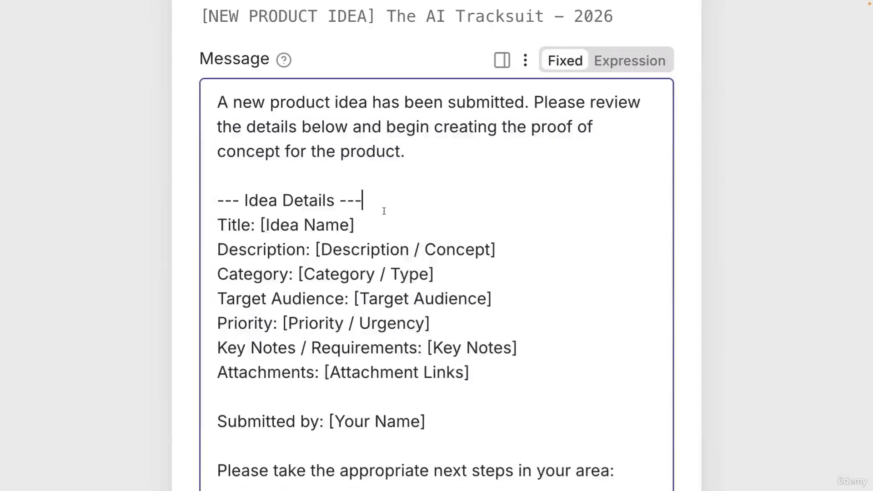
Step: Review the Idea Details section of the message template and its placeholders for the form values
scroll(384, 210, "down", 1)
double_click(231, 182)
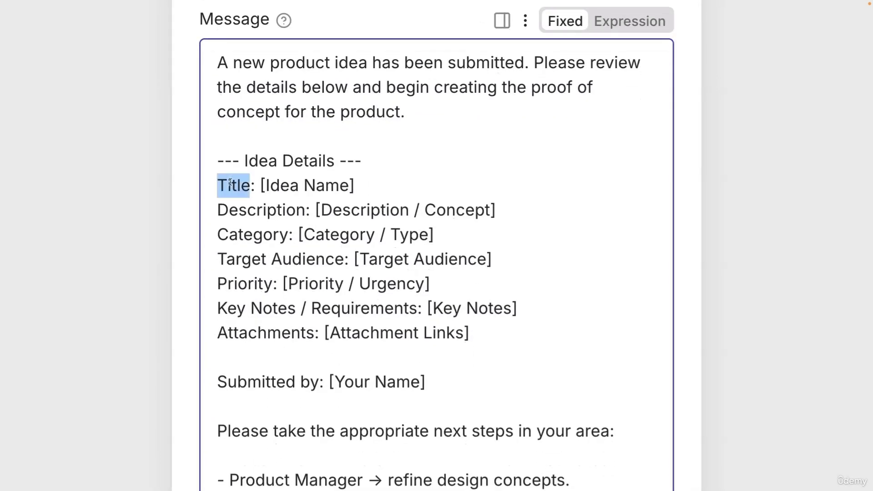
left_click(323, 186)
double_click(365, 210)
scroll(374, 250, "down", 1)
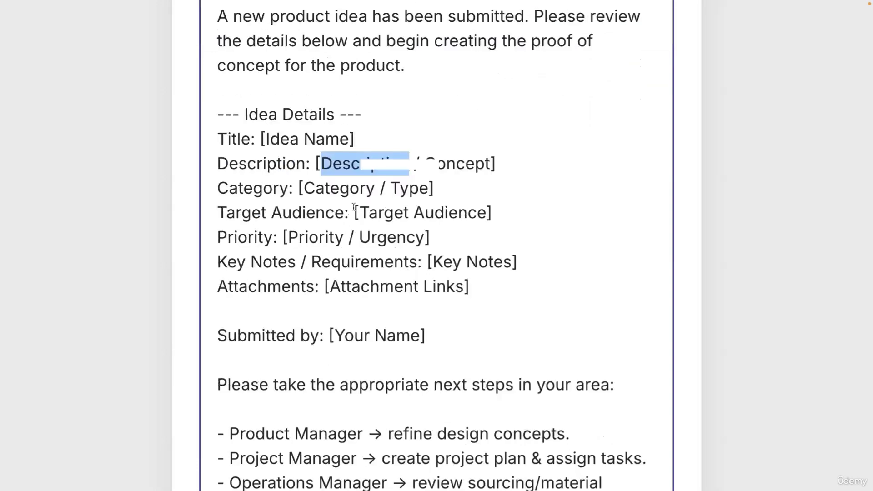
scroll(355, 210, "down", 2)
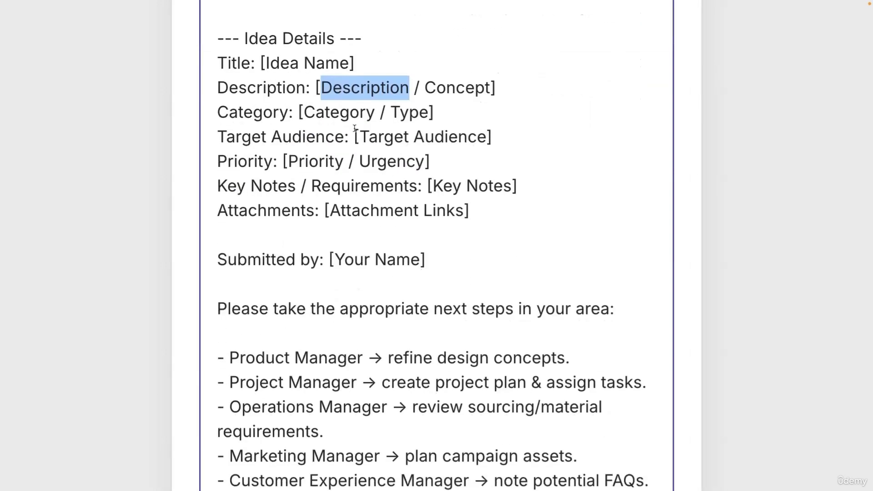
scroll(391, 257, "up", 2)
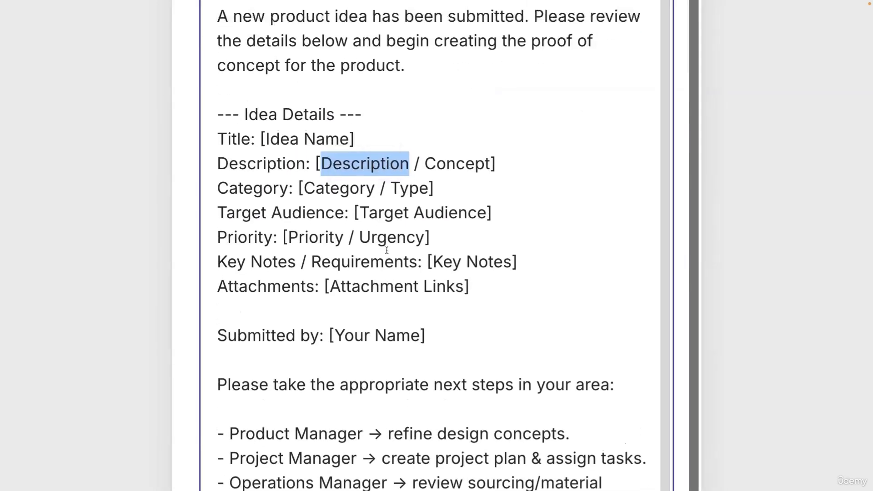
scroll(399, 253, "down", 1)
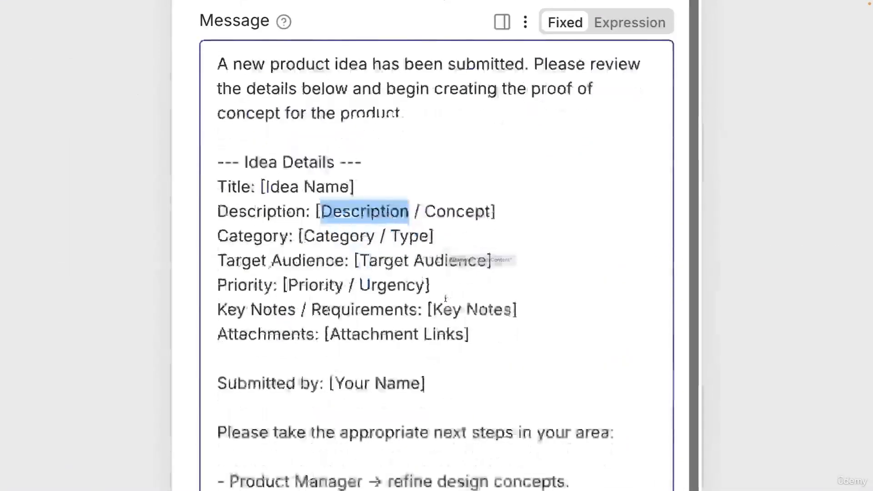
scroll(440, 297, "up", 5)
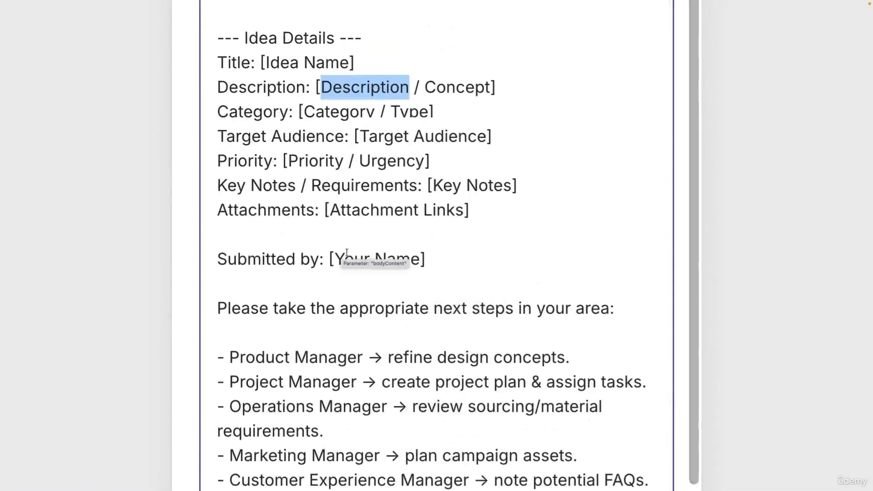
Step: Replace the "[Your Name]" placeholder on the Submitted by line with the submitter's full name followed by "(Managing Director)"
left_click_drag(424, 258, 331, 261)
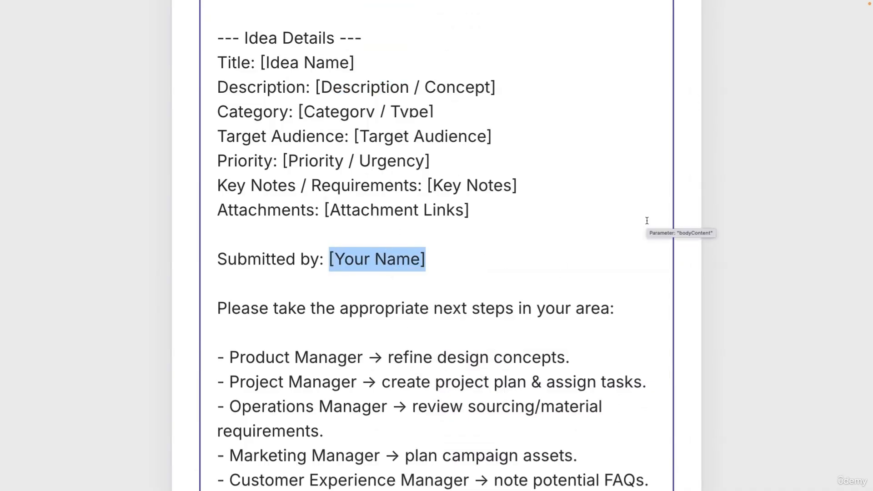
type("Paul Ashun (Managing Diredctor)")
left_click(548, 259)
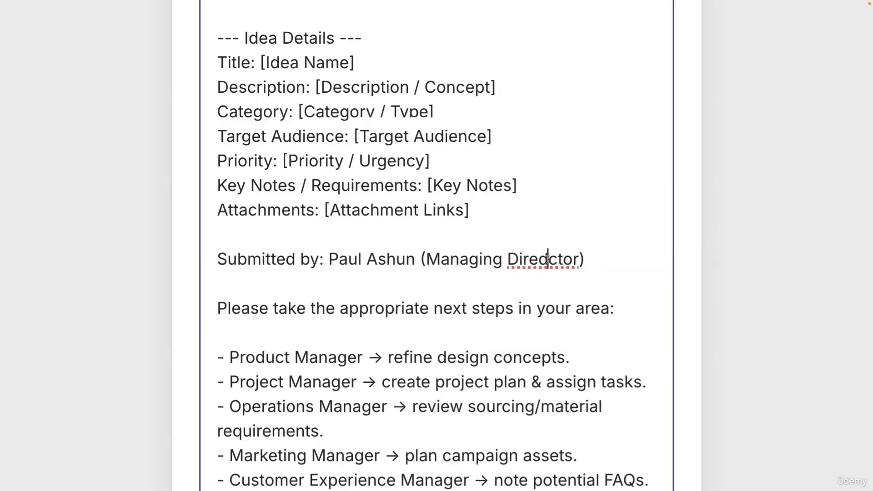
key("BackSpace")
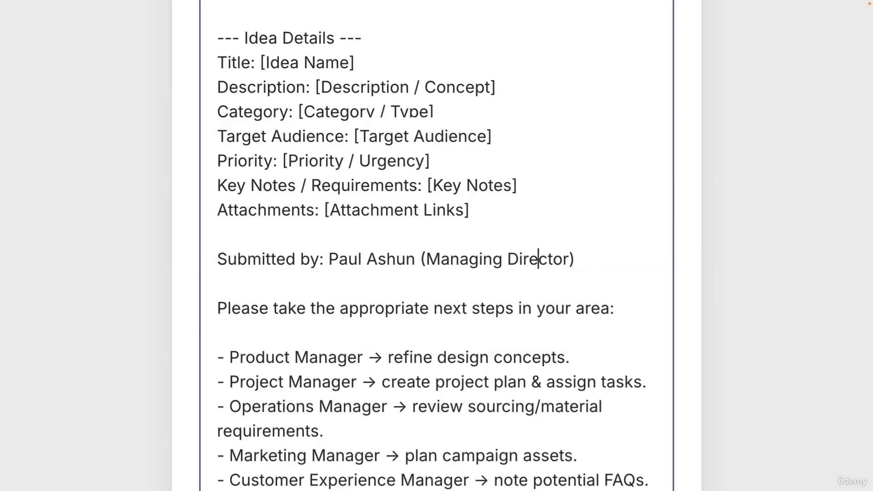
Step: Review the list of next steps in the message for each role, from Product Manager to Sales Manager
scroll(352, 272, "down", 4)
key("Right")
key("Right")
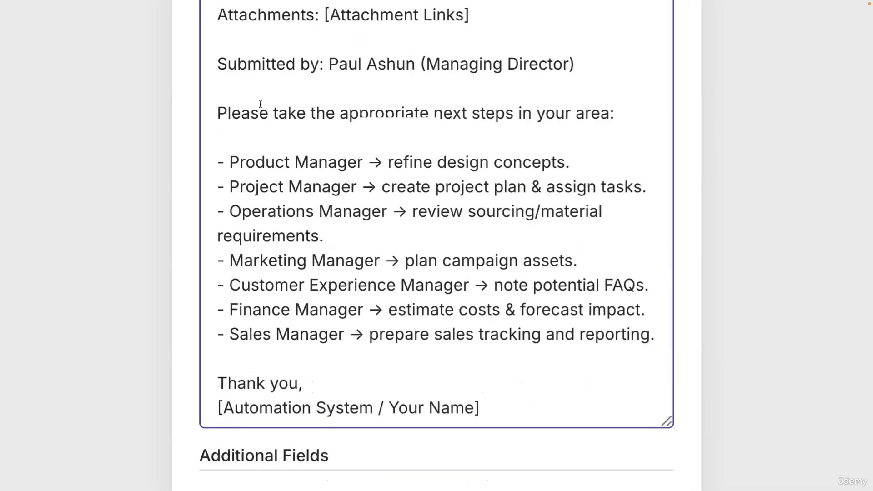
left_click_drag(217, 113, 617, 108)
mouse_move(570, 163)
left_mouse_down()
mouse_move(433, 163)
mouse_move(565, 163)
left_mouse_up()
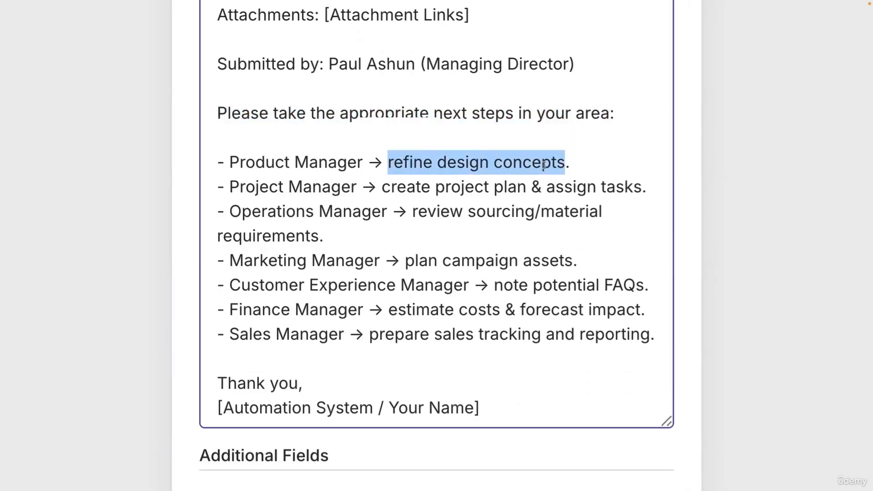
left_click(270, 187)
left_click_drag(229, 187, 638, 196)
left_click_drag(229, 211, 600, 230)
left_click(600, 232)
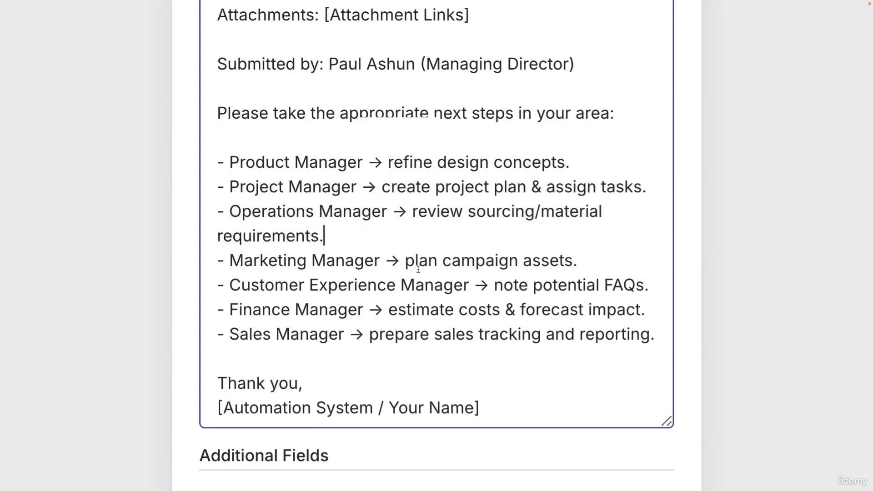
left_click_drag(229, 261, 593, 258)
left_click(592, 258)
left_click_drag(229, 285, 650, 289)
left_click(651, 291)
left_click_drag(229, 310, 655, 311)
left_click_drag(229, 335, 683, 344)
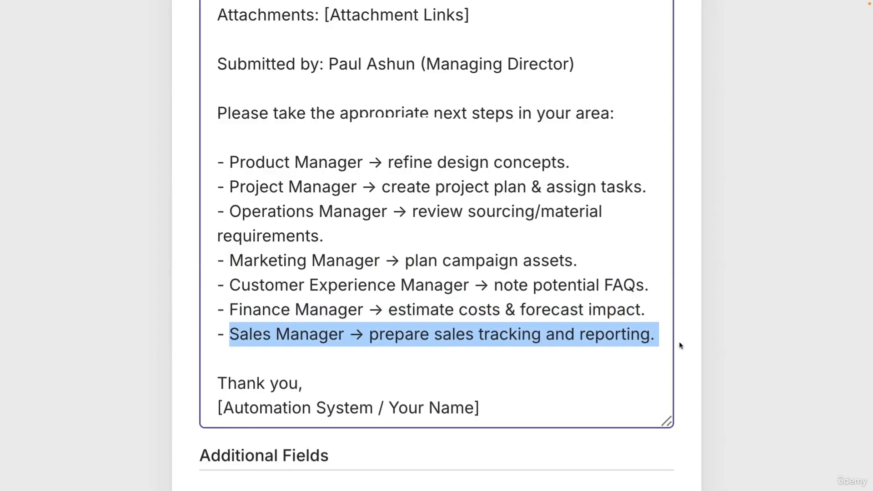
Step: Replace the "[Automation System / Your Name]" sign-off placeholder with the sender's full name followed by "- Managing Director"
scroll(327, 374, "down", 3)
left_click(492, 332)
scroll(560, 313, "up", 2)
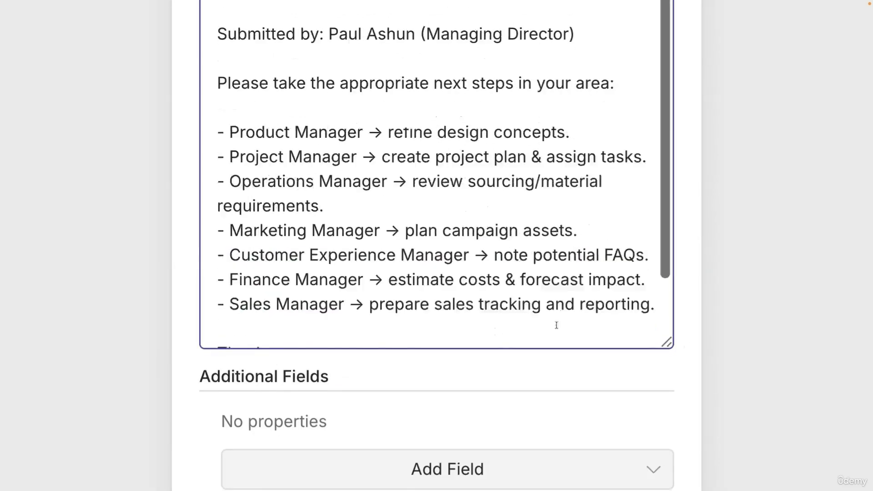
scroll(560, 313, "up", 2)
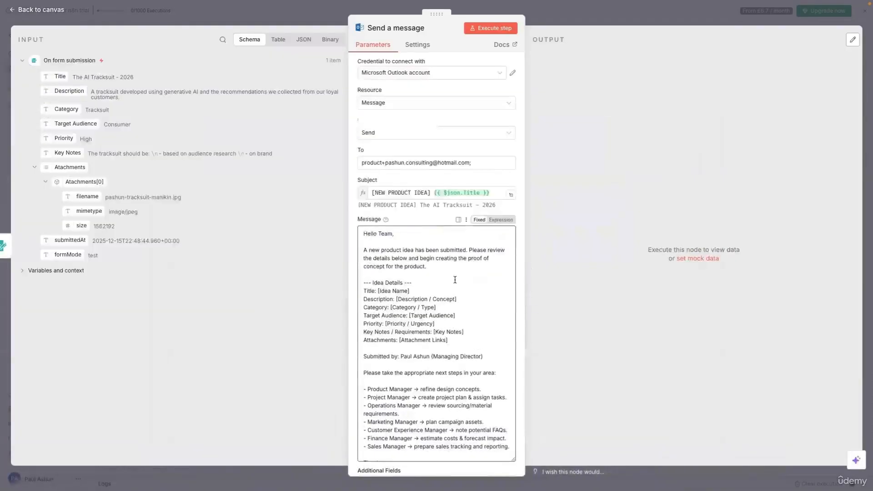
scroll(443, 284, "down", 3)
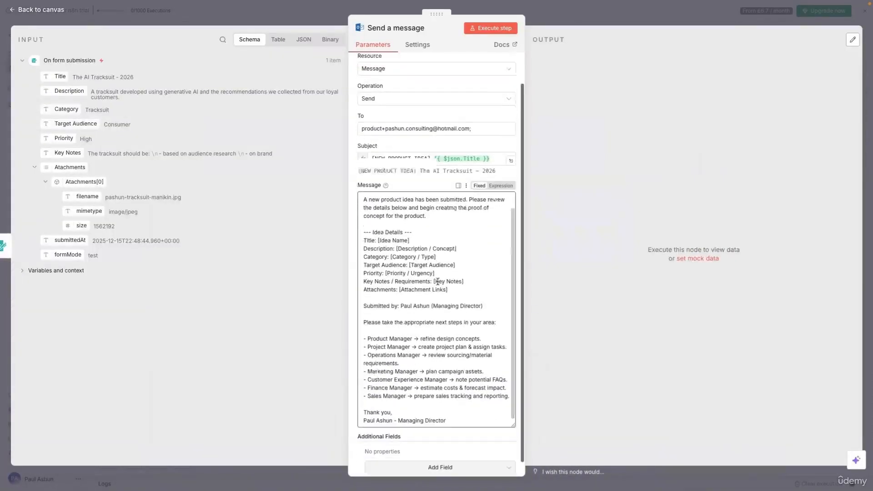
Step: Replace the "[Idea Name]" placeholder on the message's Title line with the form's Title value as an expression
left_click(409, 226)
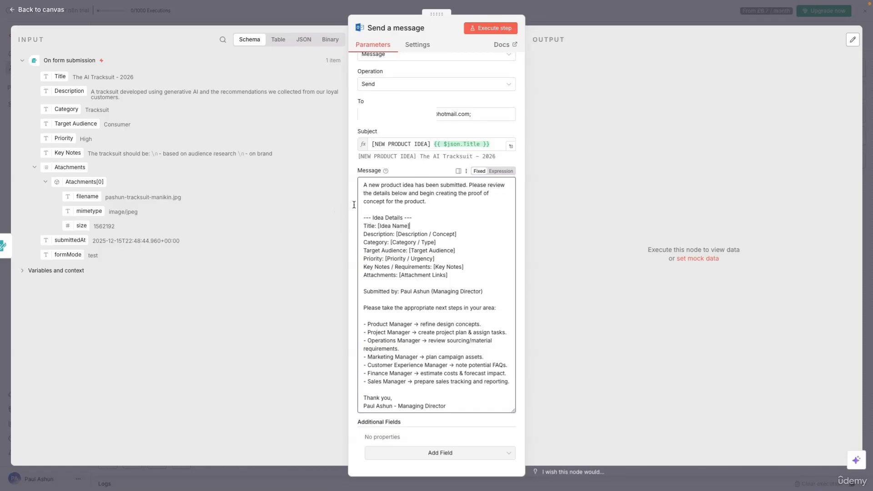
left_click_drag(59, 77, 499, 271)
key("BackSpace")
key("BackSpace")
key("BackSpace")
key("BackSpace")
key("BackSpace")
key("BackSpace")
key("BackSpace")
key("BackSpace")
key("BackSpace")
key("BackSpace")
key("BackSpace")
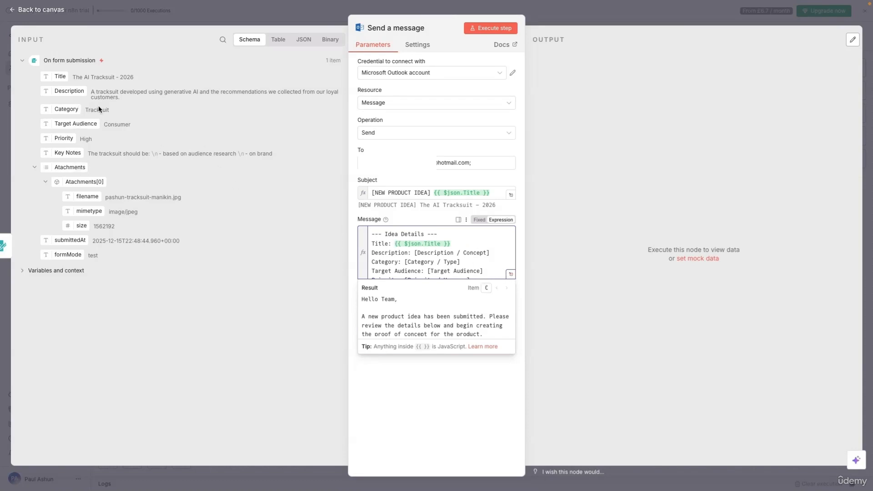
Step: Replace the Description, Category, Target Audience, Priority and Key Notes placeholders with the matching form values, and clear the "[Attachment Links]" placeholder
left_click_drag(68, 91, 513, 254)
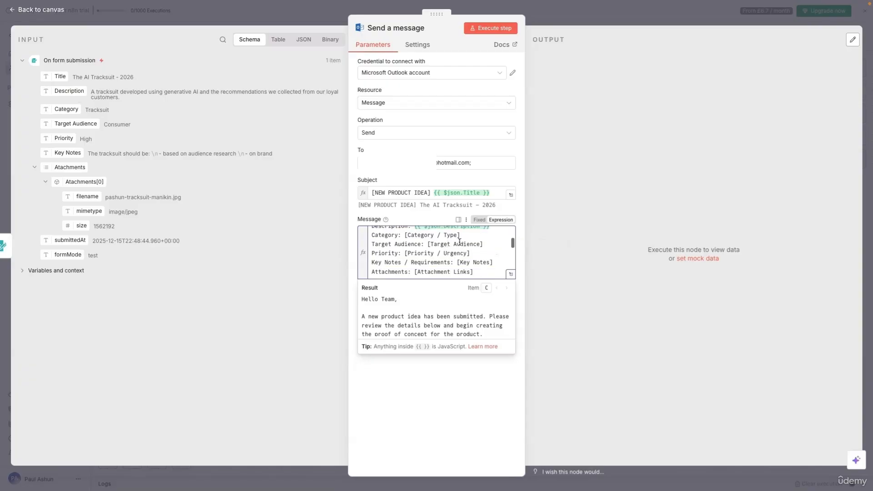
left_click_drag(460, 235, 404, 235)
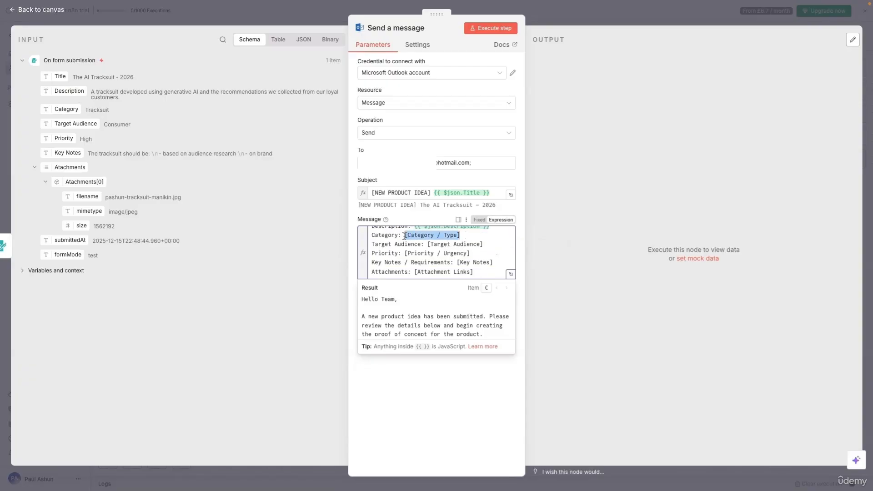
key("BackSpace")
left_click_drag(484, 245, 422, 245)
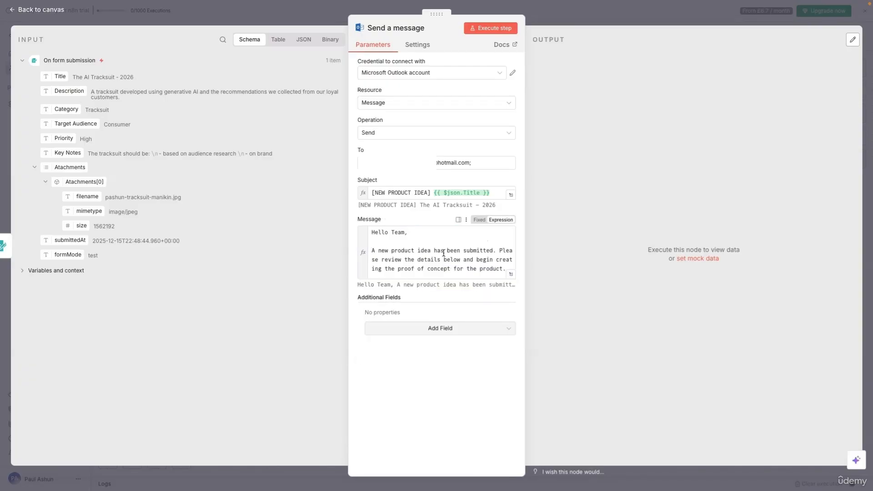
Step: Show the form submission's binary input data and delete the Attachments line from the message body
scroll(443, 253, "down", 1)
scroll(444, 254, "down", 6)
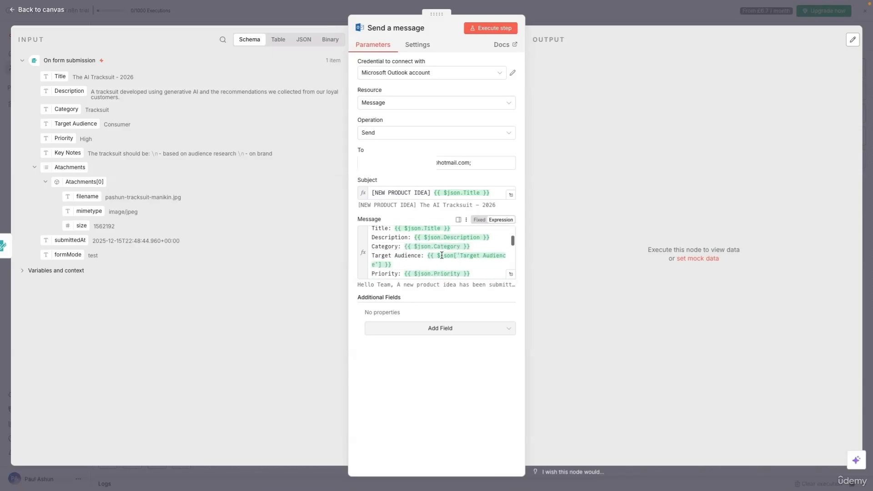
scroll(442, 255, "up", 5)
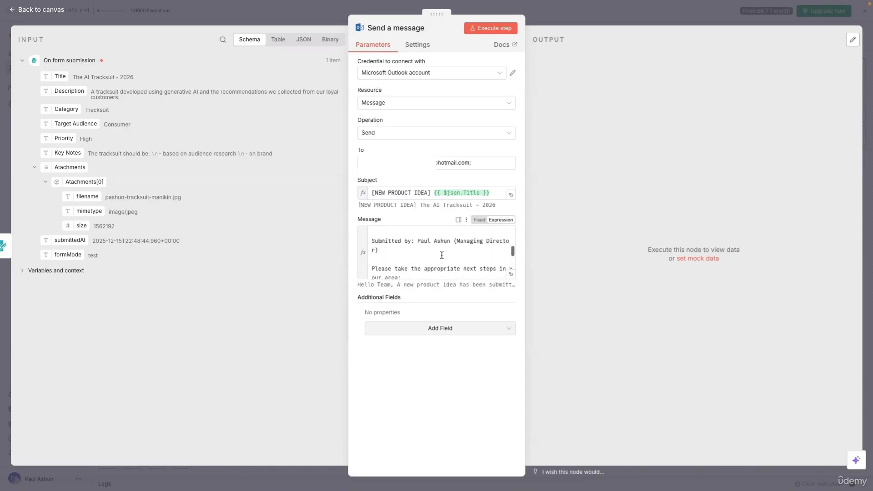
scroll(442, 255, "down", 1)
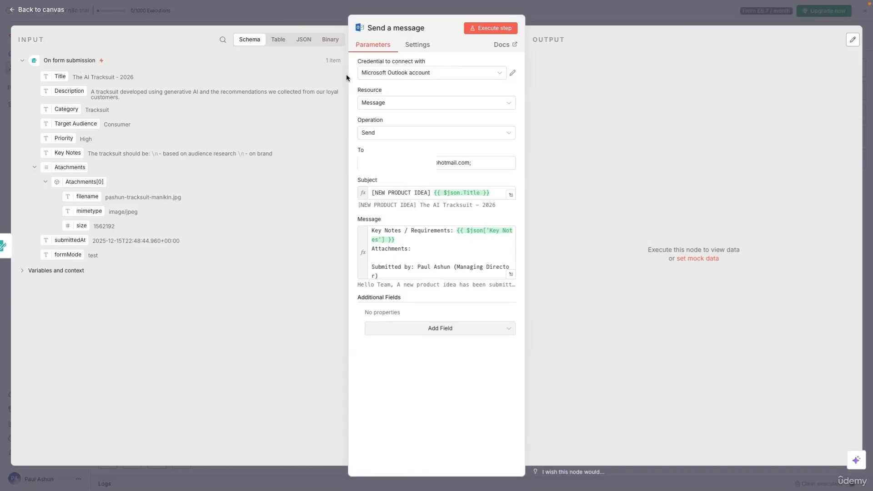
left_click(330, 40)
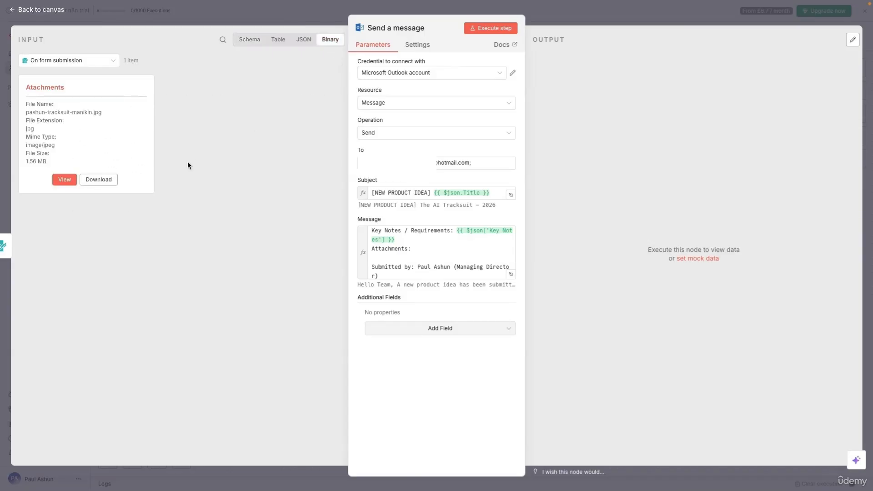
left_click_drag(415, 249, 371, 249)
key("BackSpace")
Step: Add the Attachments option to the message's additional fields and create one attachment entry in it
left_click(517, 321)
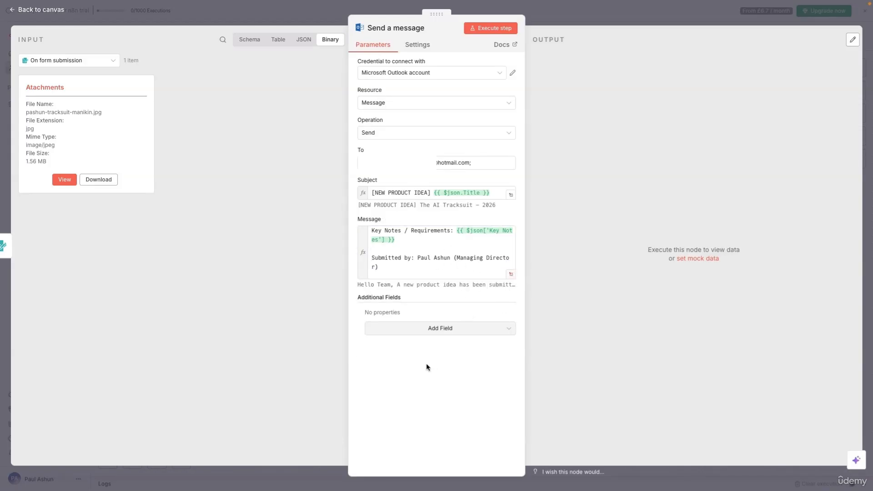
left_click(457, 335)
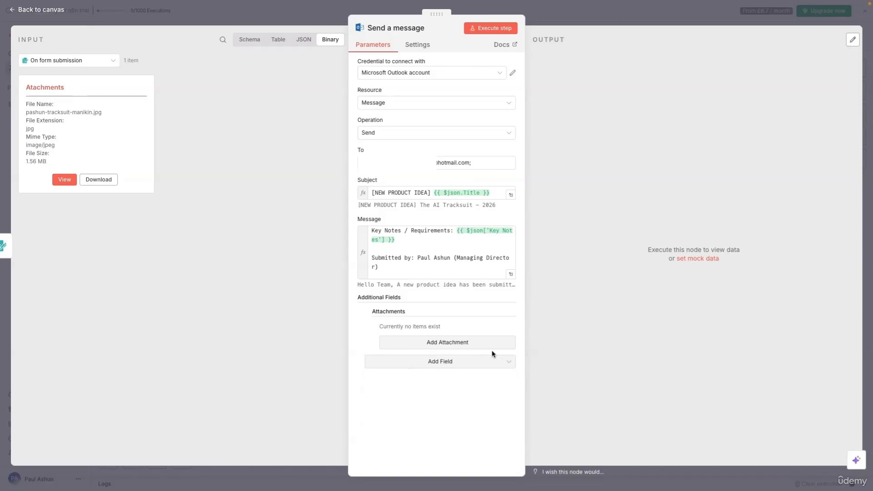
left_click(438, 344)
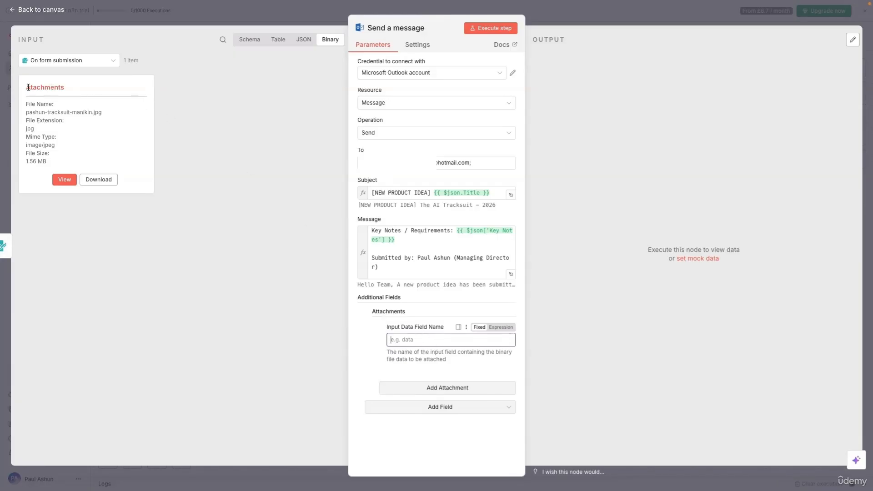
Step: Copy the binary file's field name "Atachments" from the input data into the attachment's Input Data Field Name
double_click(44, 86)
right_click(43, 86)
left_click(57, 106)
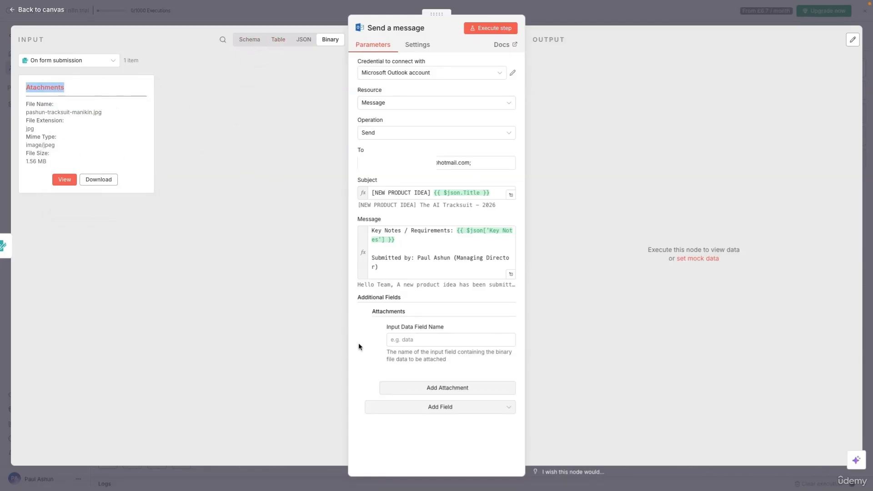
left_click(411, 340)
right_click(412, 341)
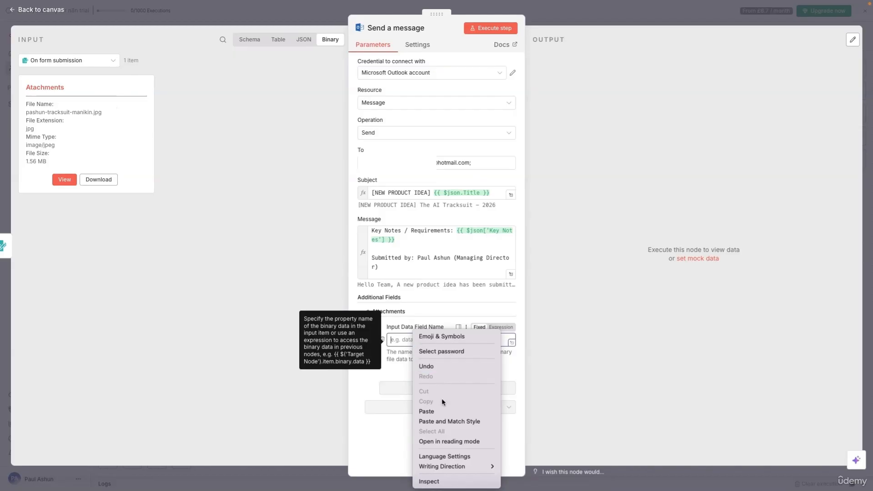
left_click(436, 411)
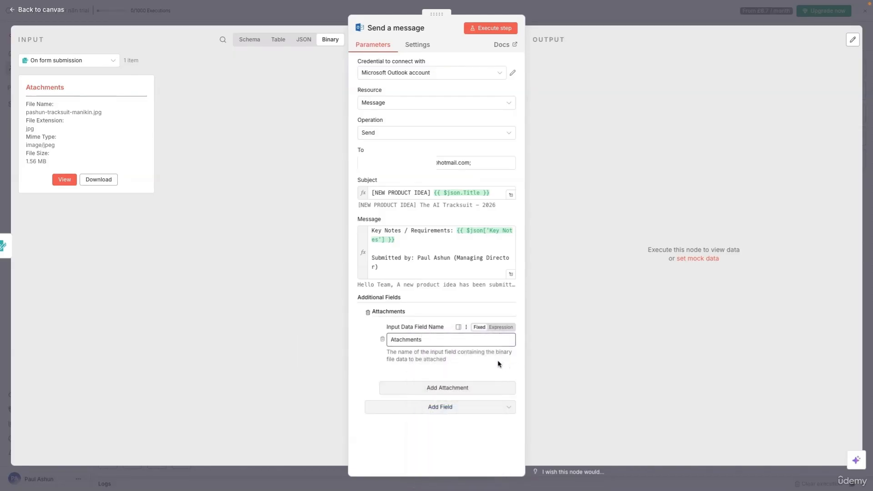
left_click(500, 362)
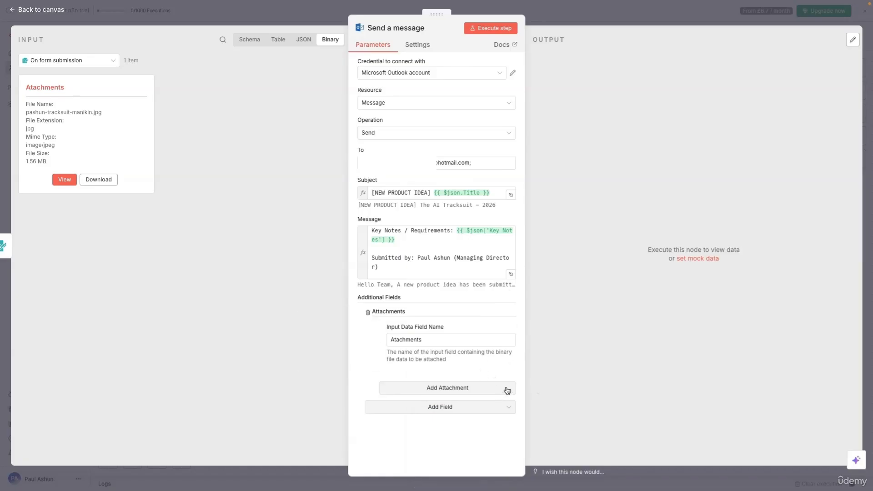
Step: Test the Send a message step, remove the trailing semicolon from the recipient's address, and execute the step again
left_click(482, 30)
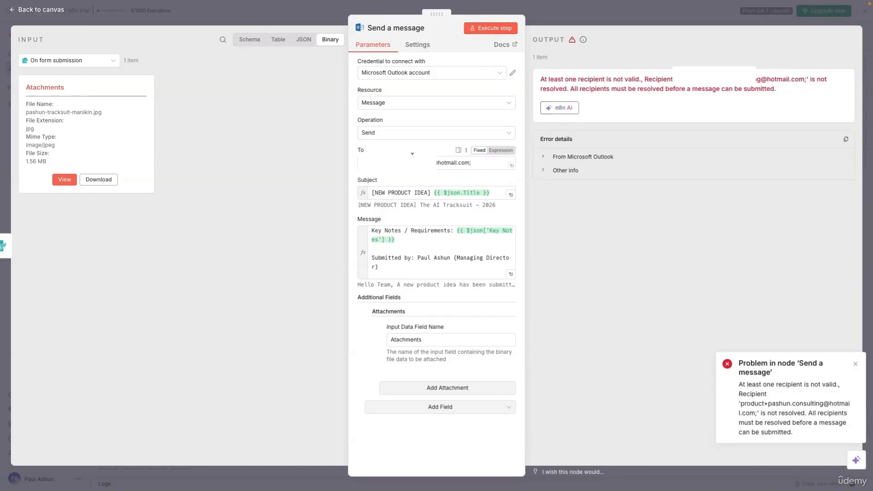
left_click(509, 165)
key("BackSpace")
left_click(489, 27)
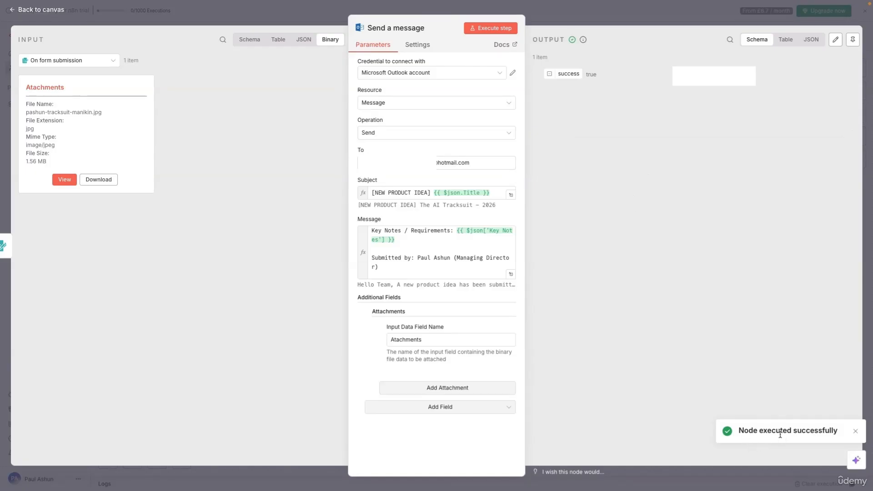
left_click_drag(742, 431, 840, 438)
left_click(623, 309)
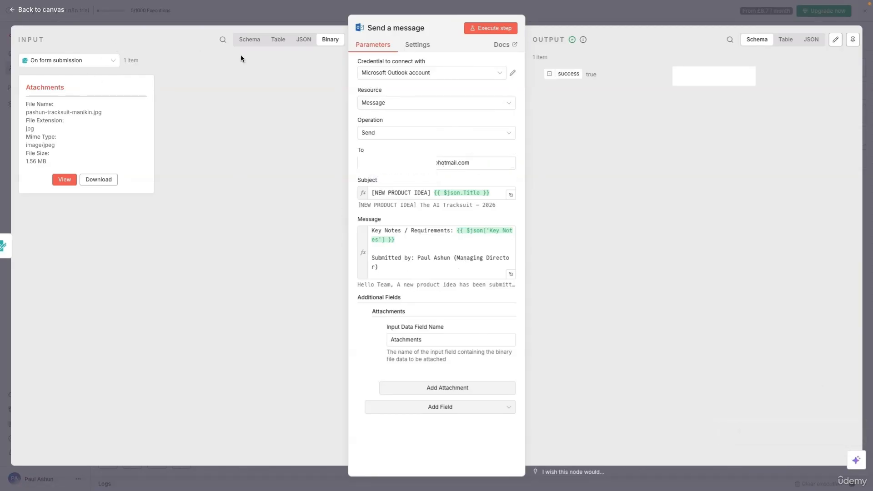
Step: Show the form submission input as a schema, switch to Outlook's Sent Items and open the newest "[NEW PRODUCT IDEA] The AI Tracksuit - 2026" e-mail
left_click(250, 39)
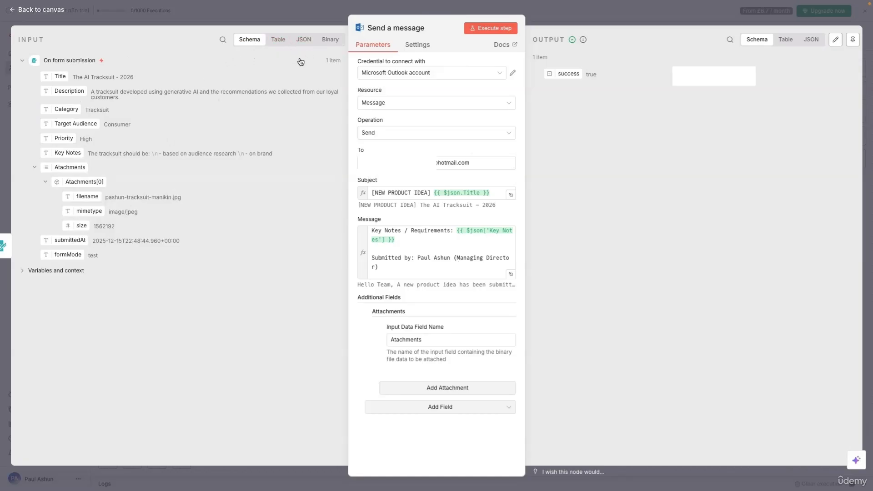
scroll(505, 252, "down", 5)
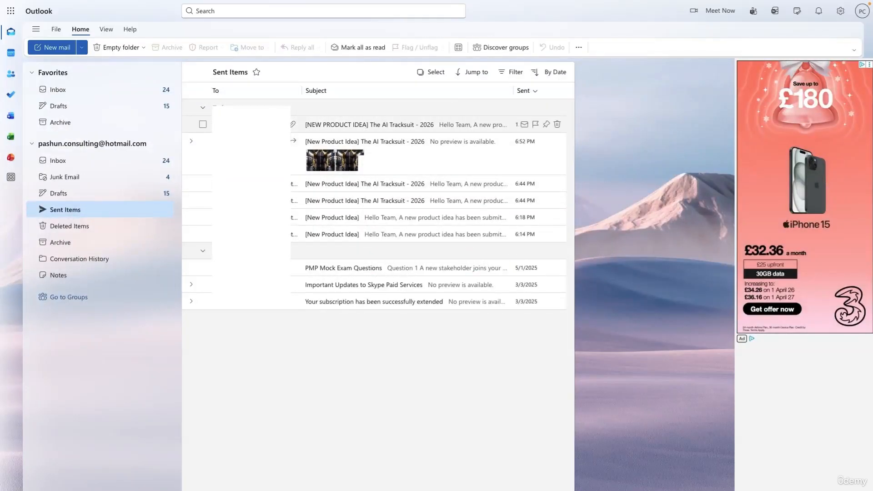
double_click(375, 126)
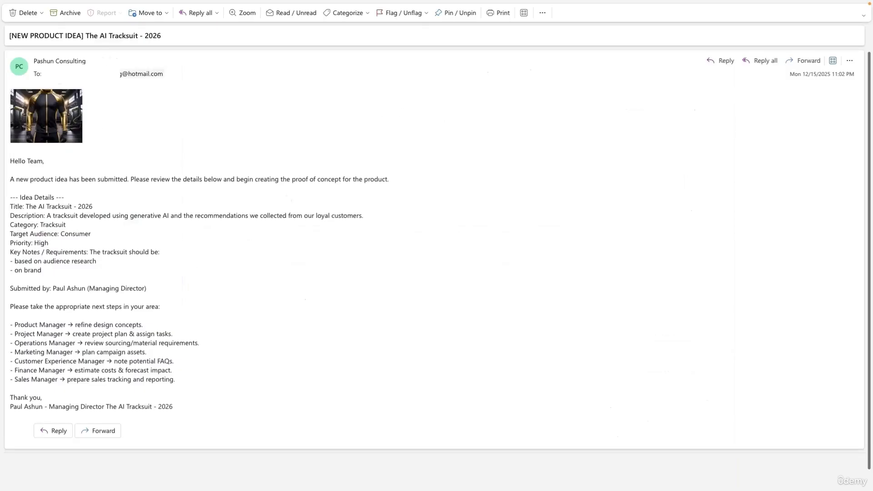
mouse_move(65, 130)
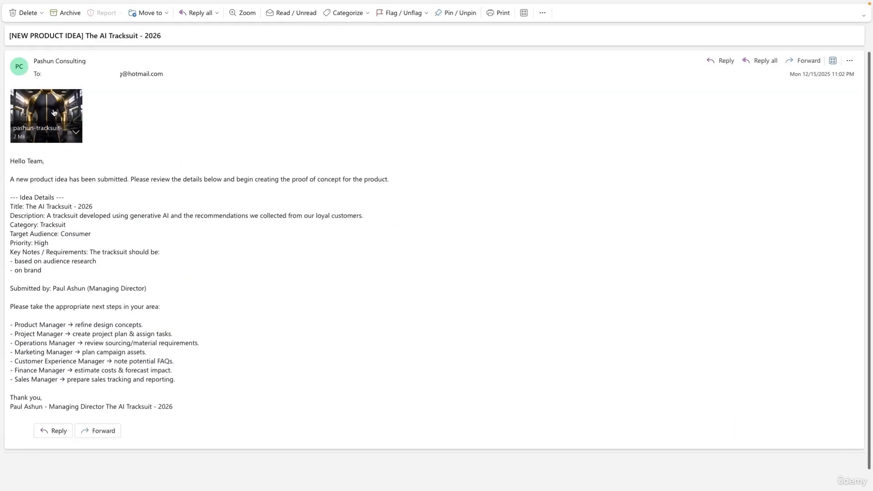
Step: Check the e-mail's greeting and idea details: title, description, category, target audience, priority and key notes
left_click_drag(11, 161, 402, 180)
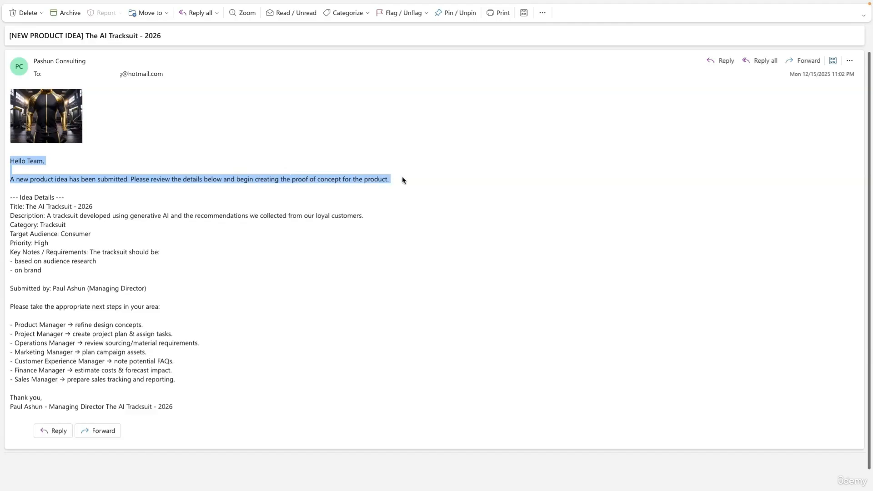
left_click(402, 180)
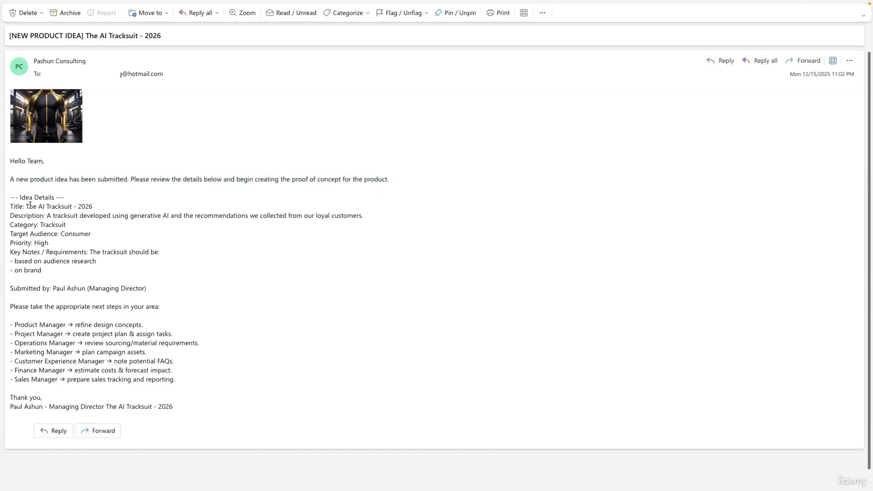
left_click_drag(27, 206, 100, 203)
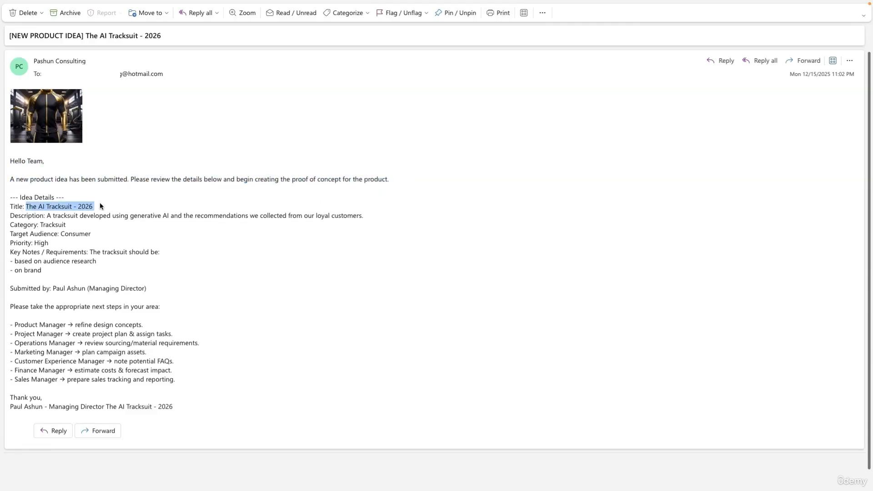
left_click(100, 203)
left_click_drag(48, 216, 370, 216)
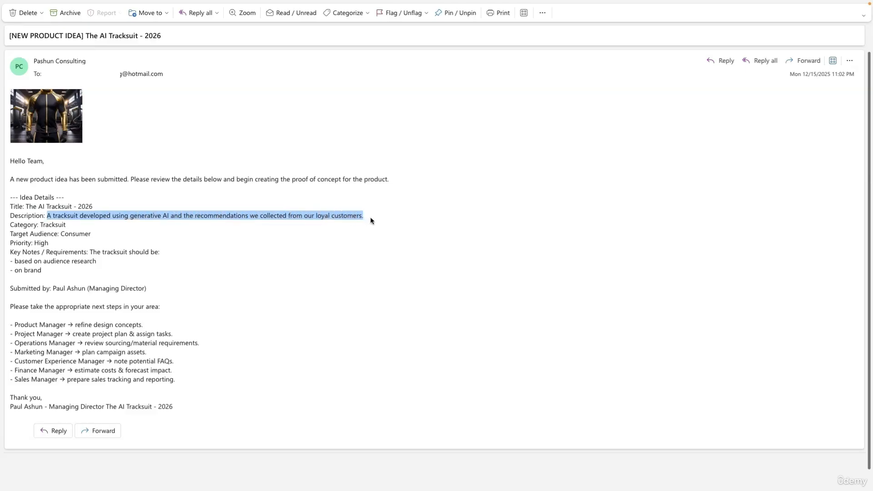
left_click(370, 216)
double_click(52, 225)
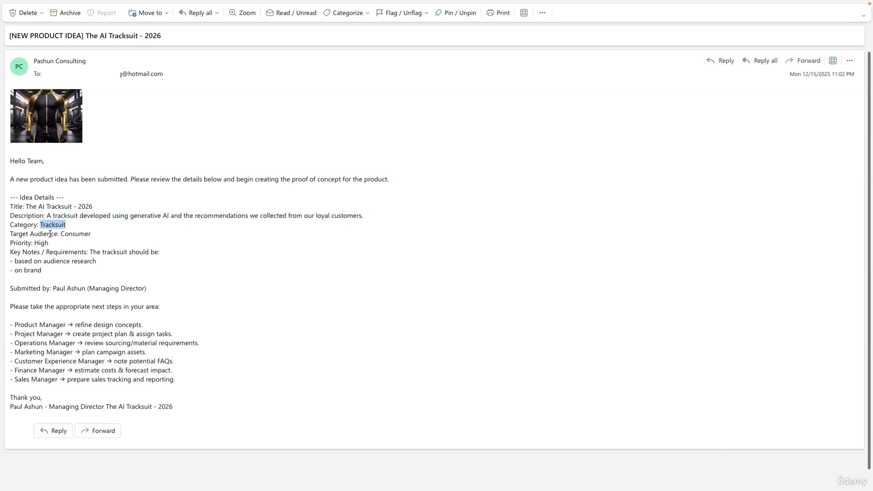
double_click(72, 233)
double_click(40, 243)
left_click(7, 260)
left_click_drag(91, 254, 195, 255)
left_click_drag(113, 257, 151, 271)
left_click(150, 271)
Step: Check the e-mail's submitter line, next-steps instruction and sign-off, including the text following the sender's job title
left_click_drag(10, 289, 179, 287)
left_click(176, 289)
left_click_drag(11, 307, 160, 307)
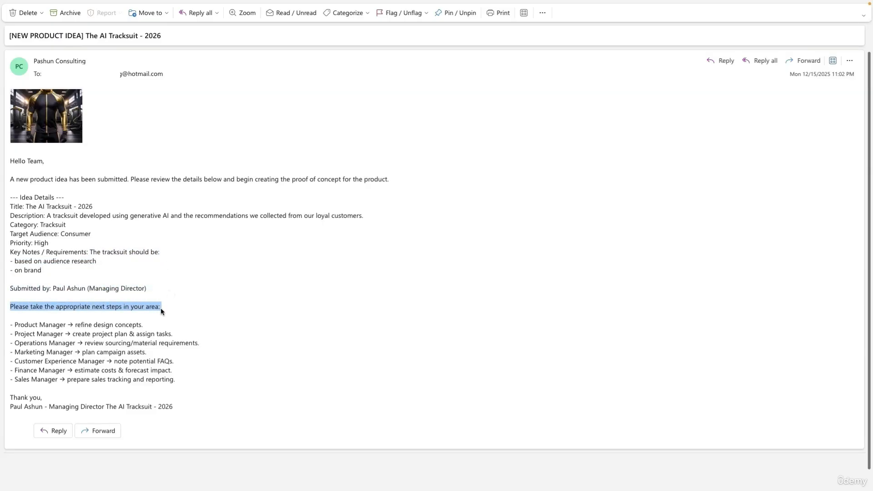
left_click(160, 307)
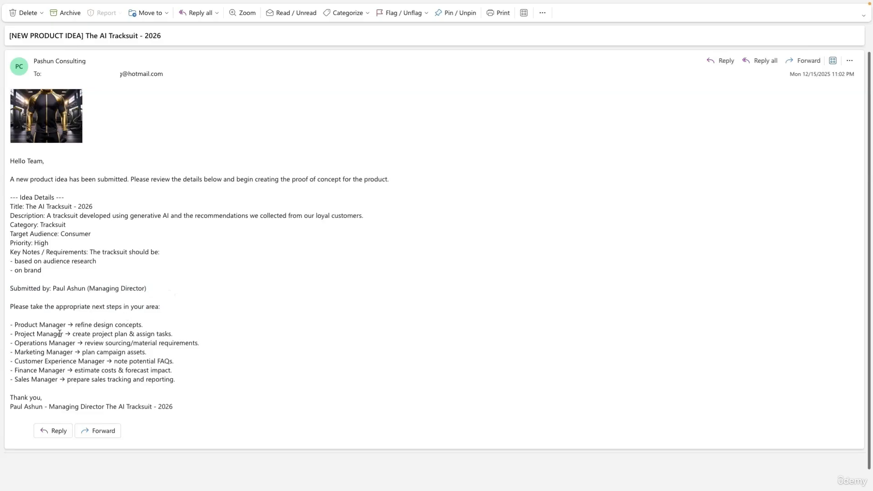
left_click_drag(10, 397, 210, 405)
left_click(210, 404)
left_click_drag(108, 407, 175, 405)
left_click(171, 408)
Step: Switch back to n8n, delete the {{ $json.Title }} expression from the end of the message's sign-off, and return to the workflow canvas
mouse_move(351, 4)
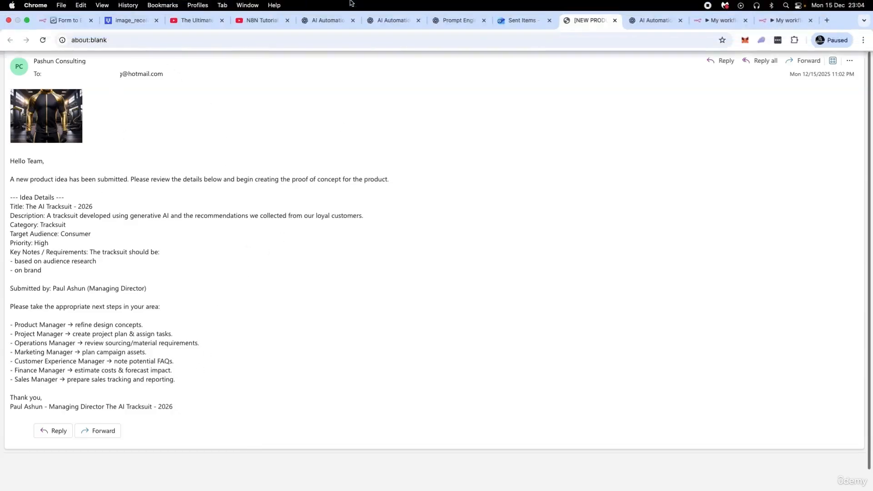
left_click(697, 18)
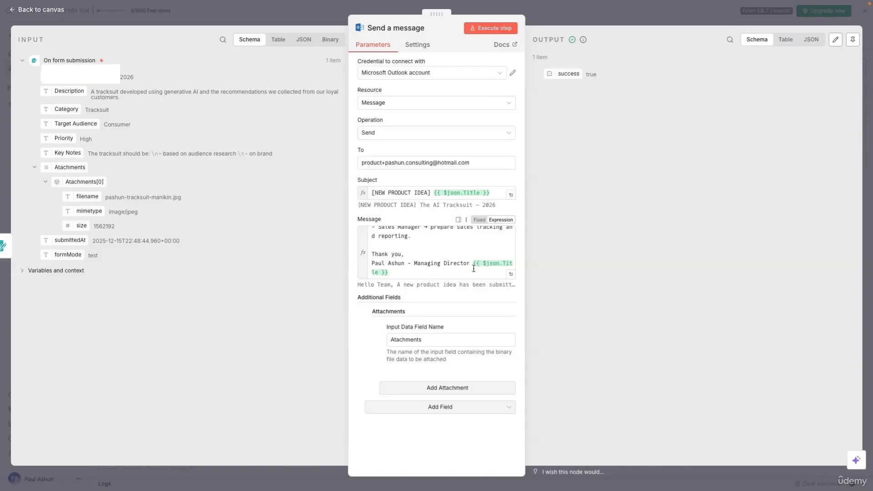
left_click_drag(471, 263, 500, 278)
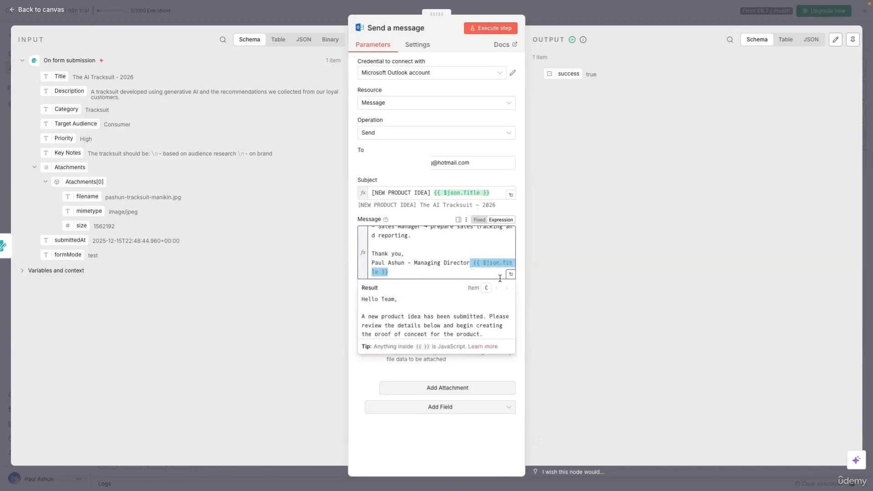
key("BackSpace")
key("Escape")
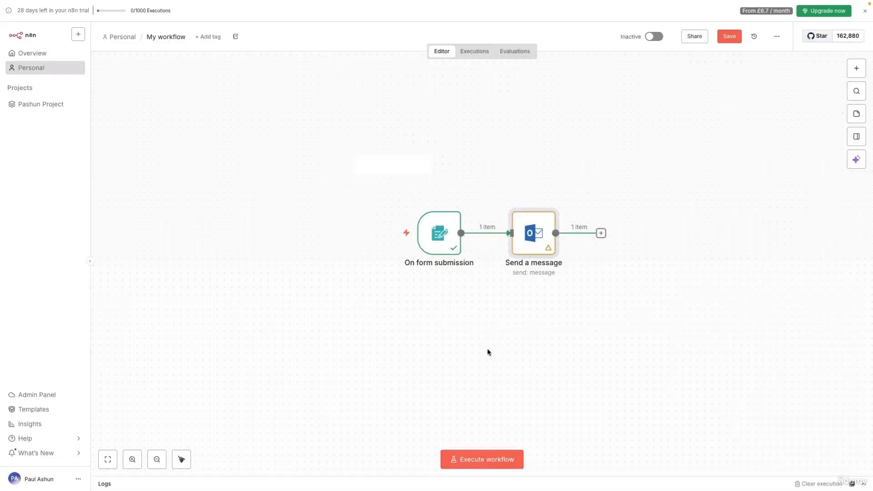